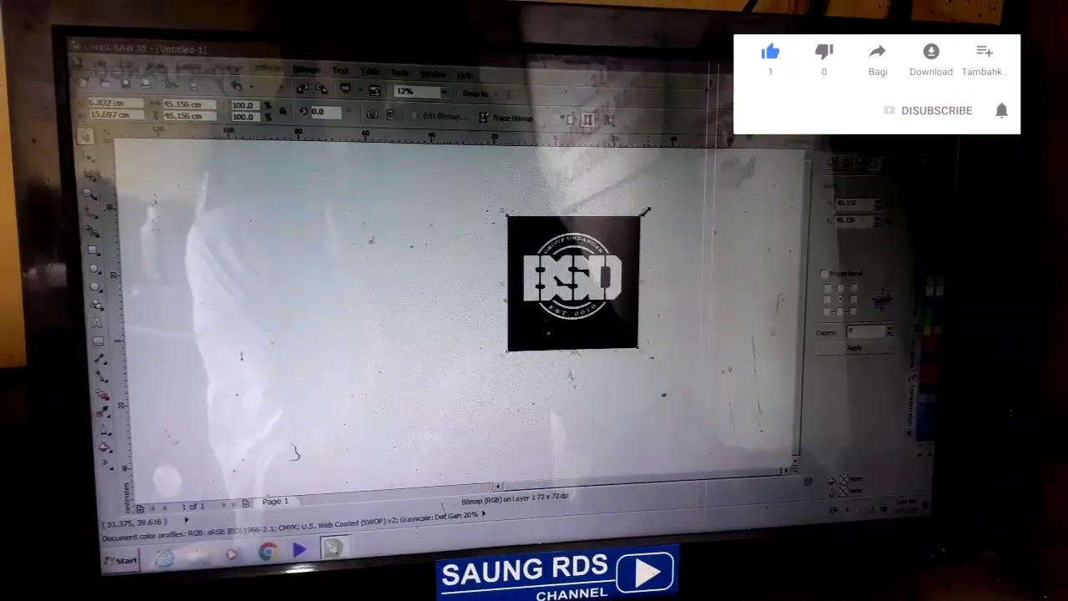
Step: Scale the BSD logo bitmap down proportionally to about 7.3 cm square and place it on the page
drag(646, 211, 586, 285)
scroll(557, 289, up, 3)
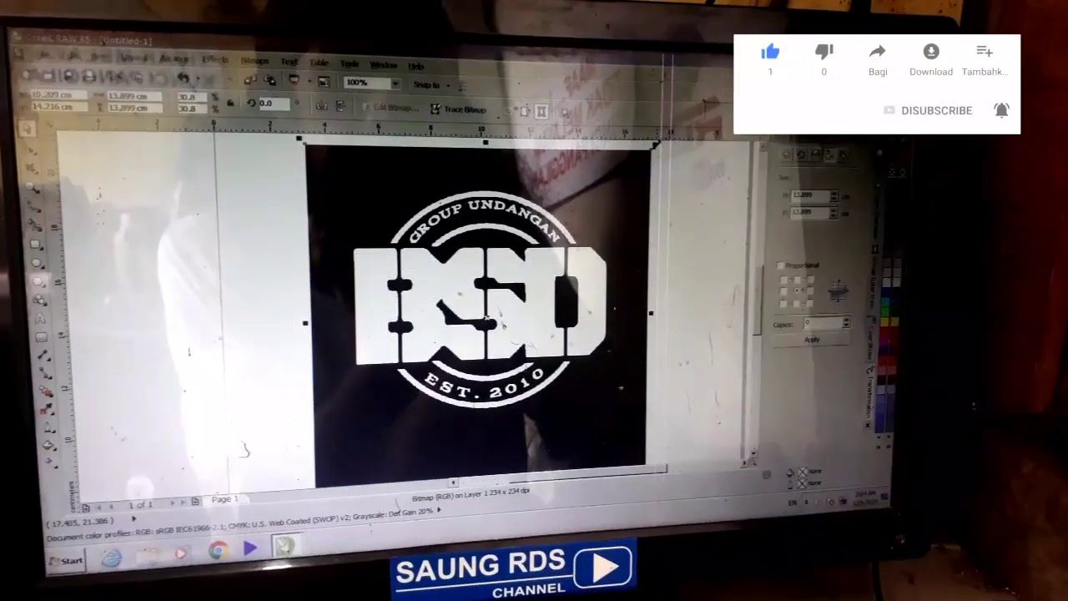
drag(655, 146, 494, 299)
drag(393, 381, 416, 250)
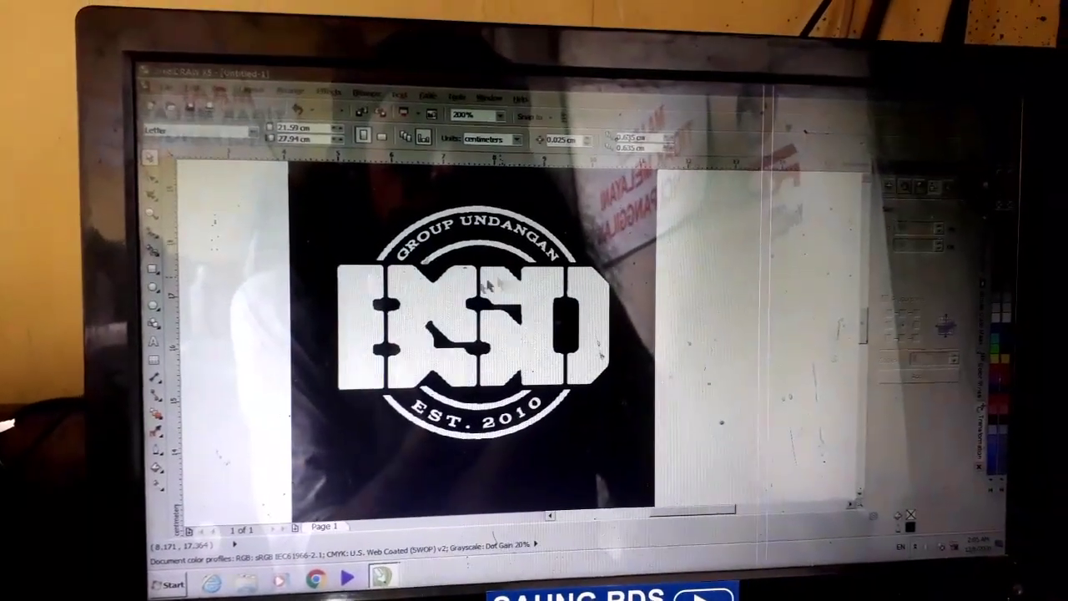
scroll(511, 271, down, 1)
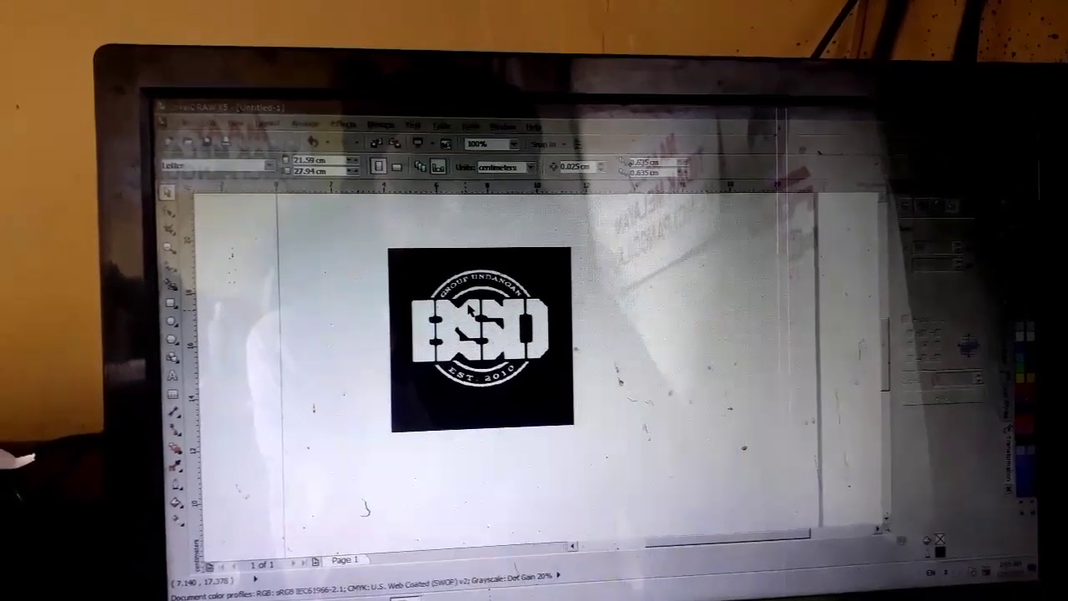
scroll(458, 323, up, 1)
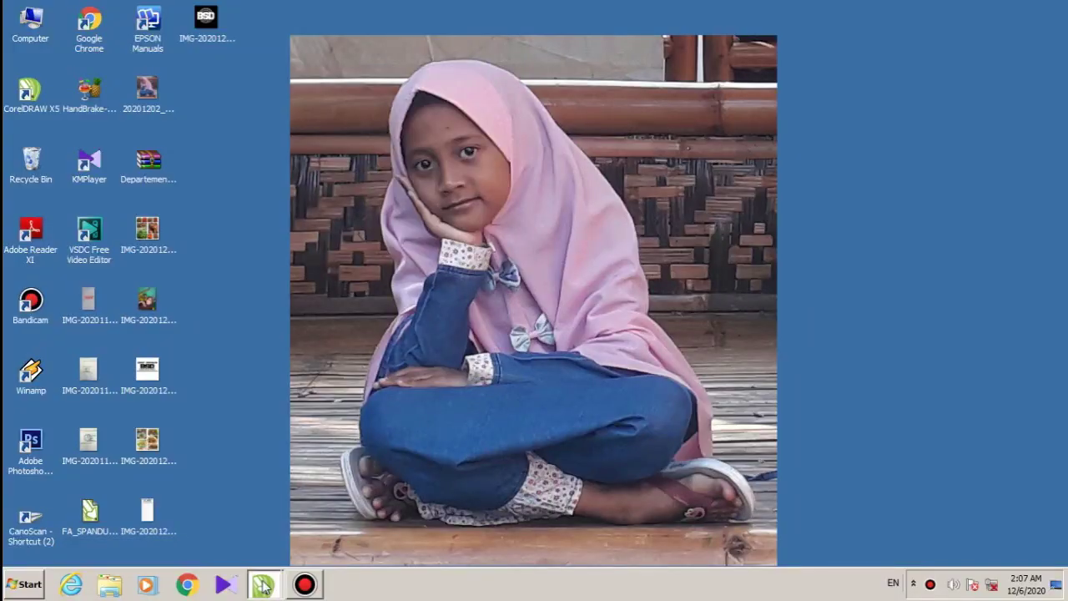
Step: Switch to the Untitled-1 drawing in CorelDRAW and bring the BSD logo into close view
click(262, 585)
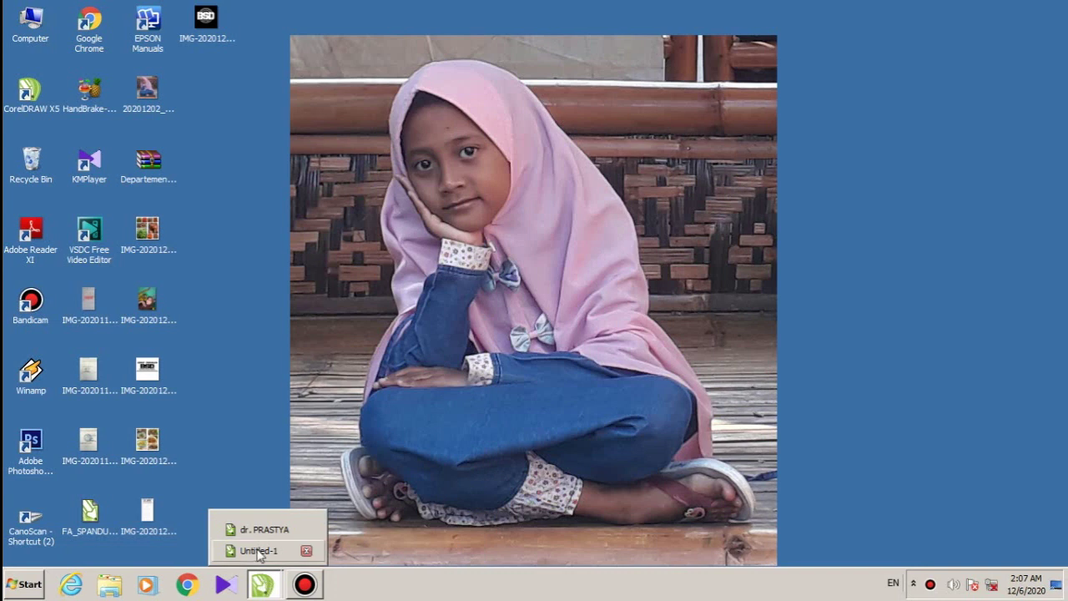
click(259, 550)
scroll(422, 229, up, 1)
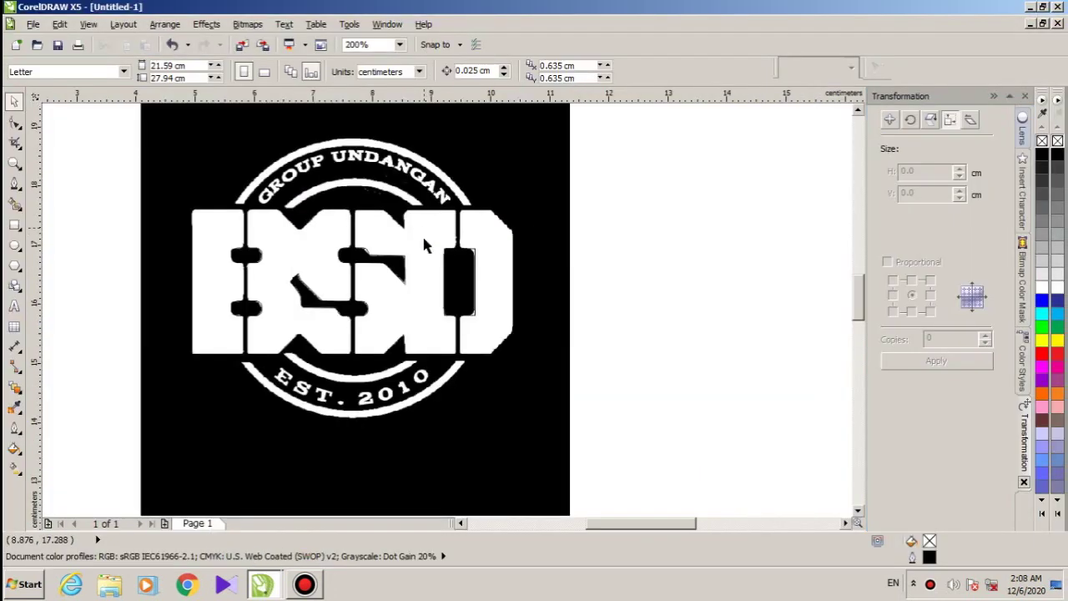
Step: Draw a rectangle about 5.4 by 2.45 cm around the BSD lettering and give it a red outline
click(15, 224)
scroll(218, 229, up, 1)
drag(167, 191, 806, 478)
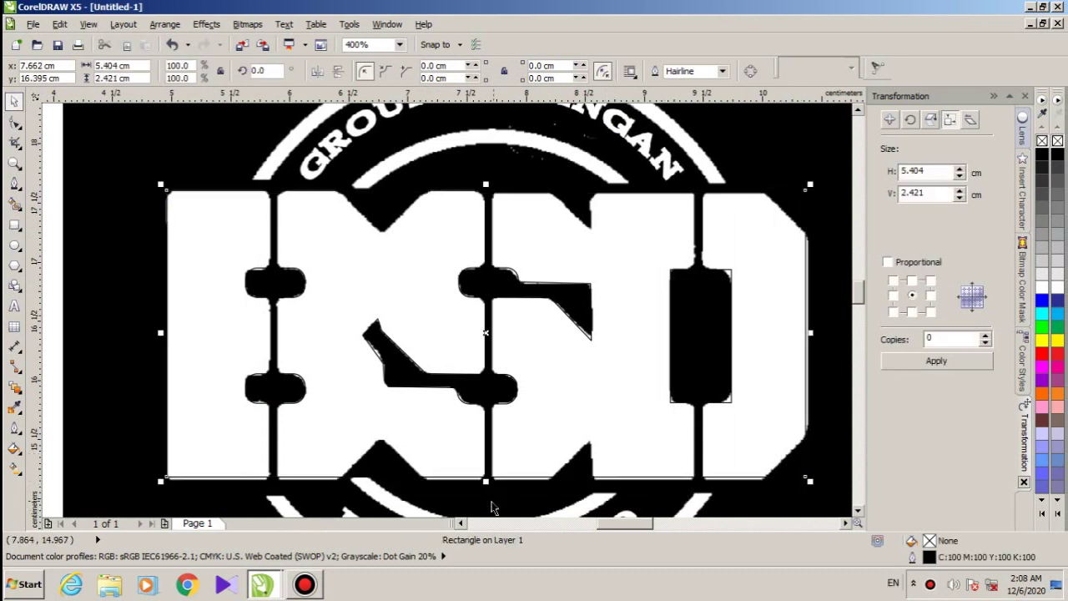
scroll(490, 500, up, 1)
drag(483, 460, 483, 470)
right_click(1056, 361)
scroll(480, 372, down, 1)
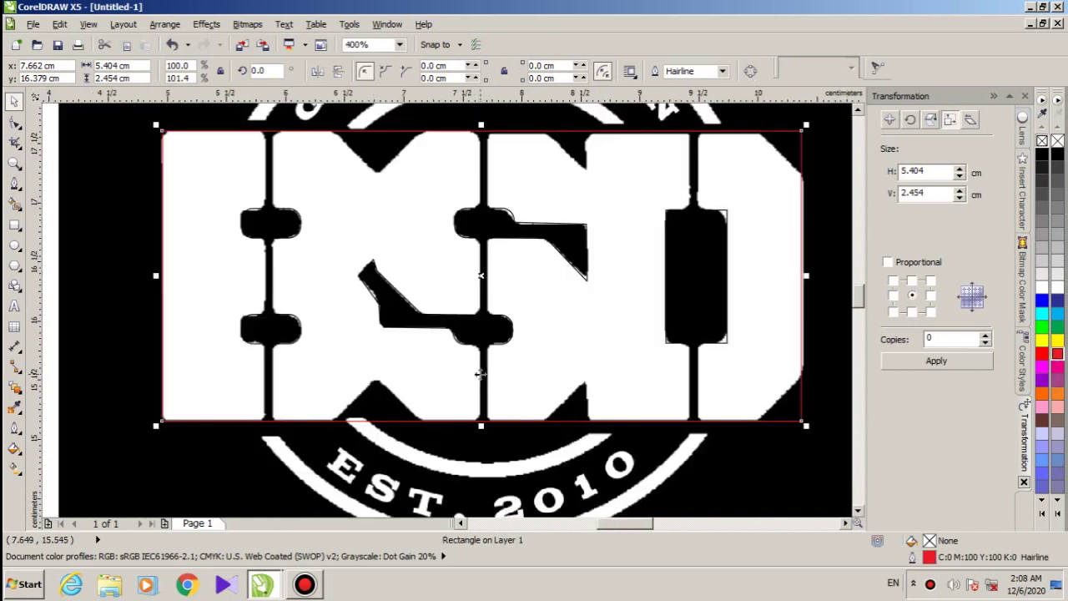
Step: Make narrowed copies of the red rectangle over the first two lettering blocks, about 0.86 cm and 1.75 cm wide
drag(805, 275, 269, 282)
right_click(269, 282)
click(279, 273)
drag(162, 276, 267, 275)
drag(805, 276, 487, 278)
right_click(487, 278)
click(521, 272)
Step: Create another full-height red rectangle about 0.85 cm wide over the last block, the right half of the D
drag(272, 276, 706, 269)
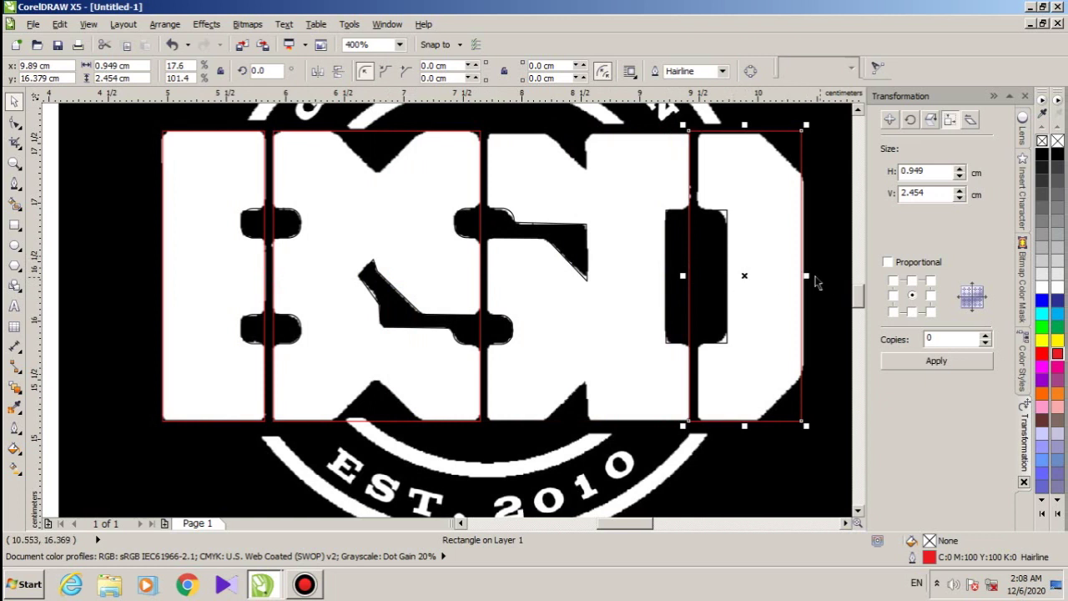
drag(797, 276, 739, 274)
right_click(707, 283)
click(765, 215)
scroll(682, 275, up, 2)
scroll(546, 263, down, 2)
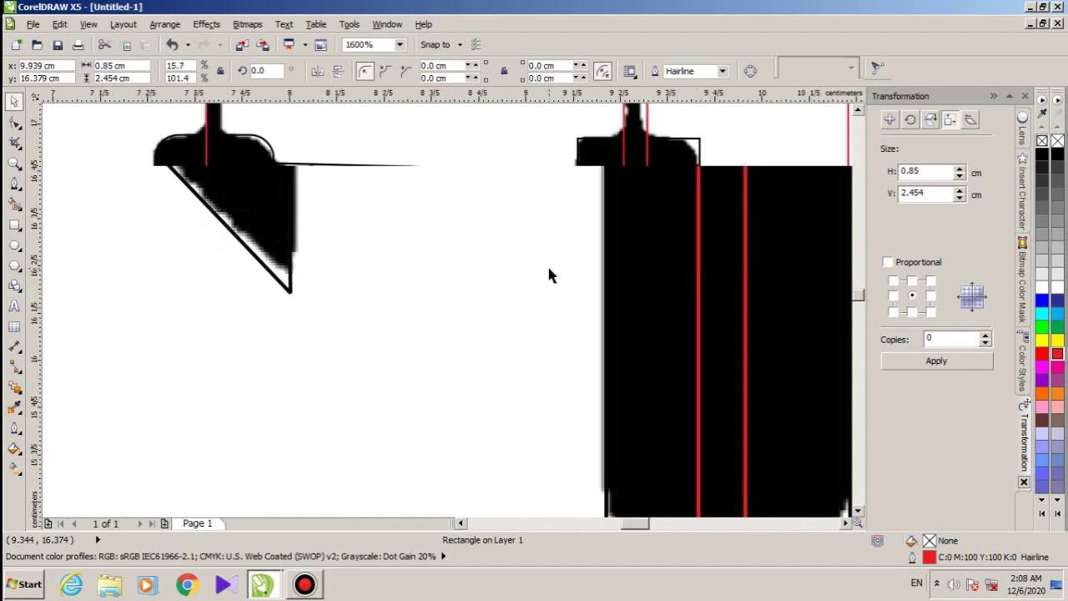
scroll(593, 118, up, 1)
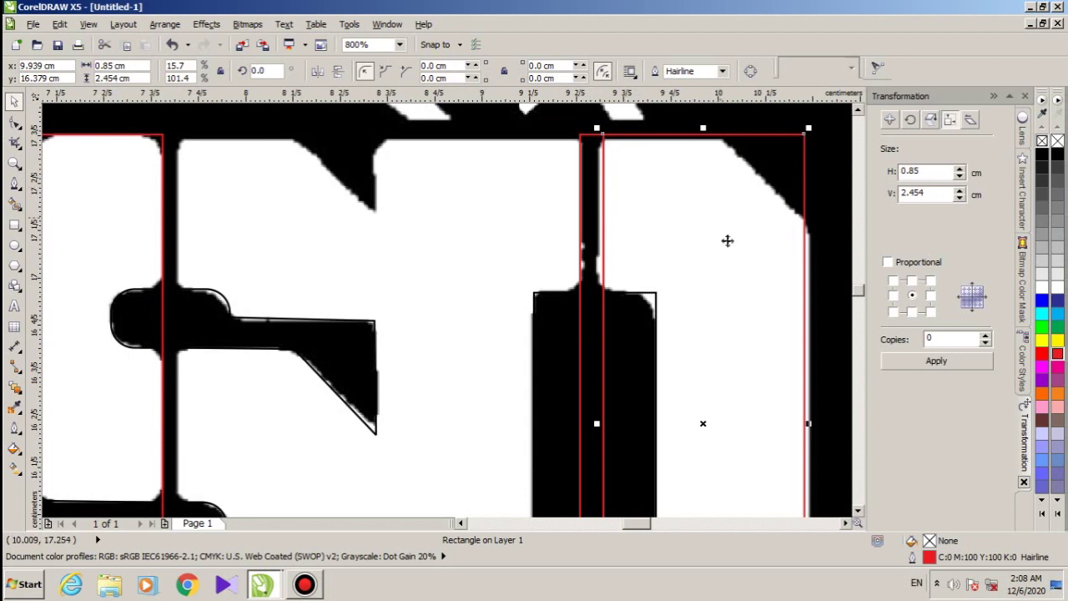
Step: Stretch the remaining rectangle to about 1.7 cm wide so that it covers the third lettering block
click(605, 242)
drag(608, 424, 183, 416)
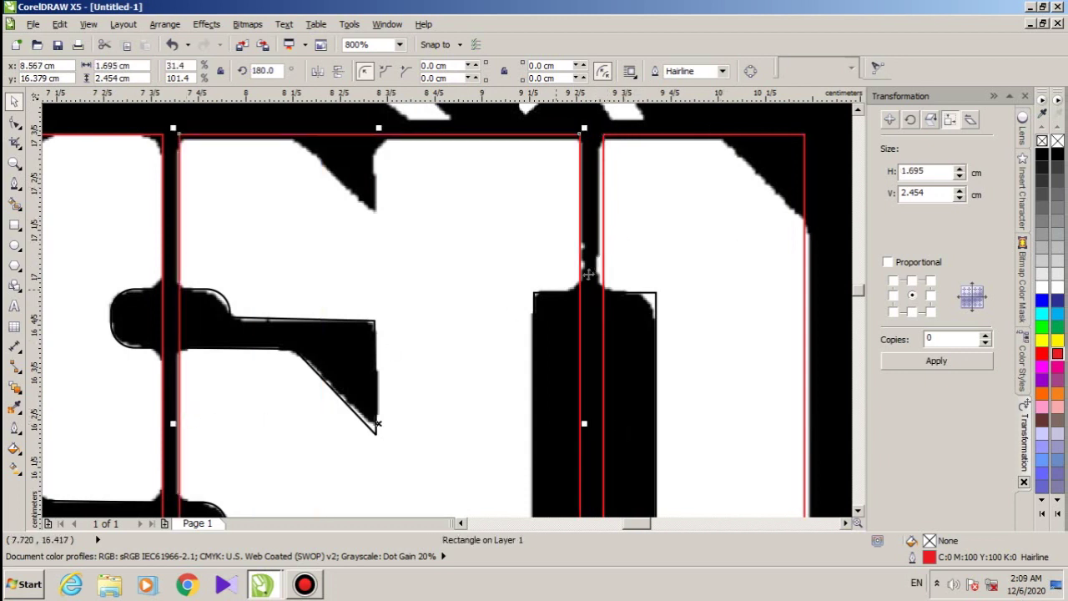
scroll(639, 242, down, 1)
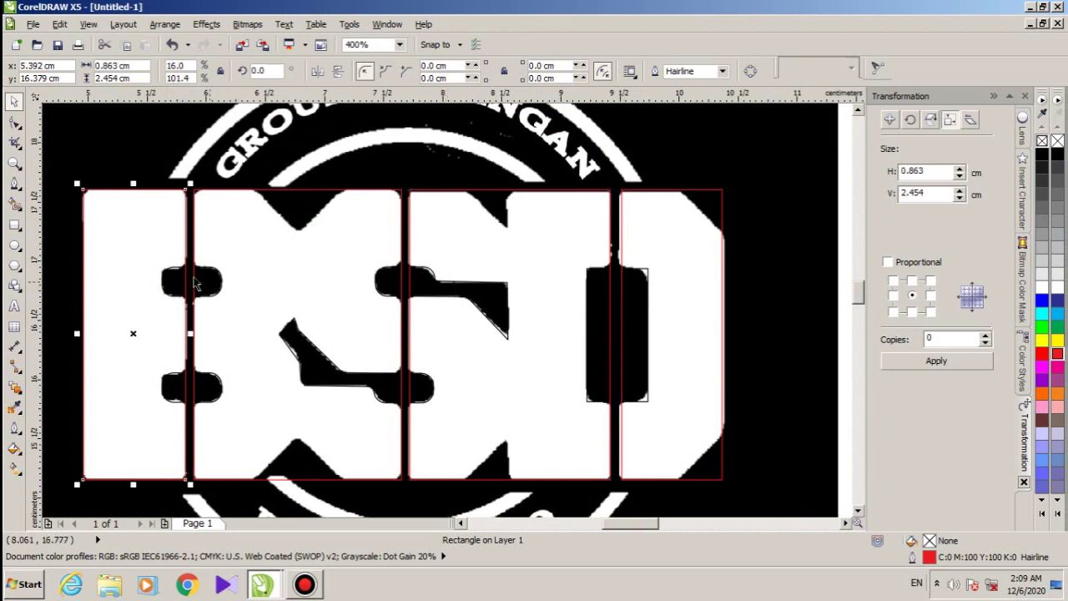
Step: Trim the first block's rectangle with the upper rounded rectangle of the B
click(167, 278)
shift+click(169, 234)
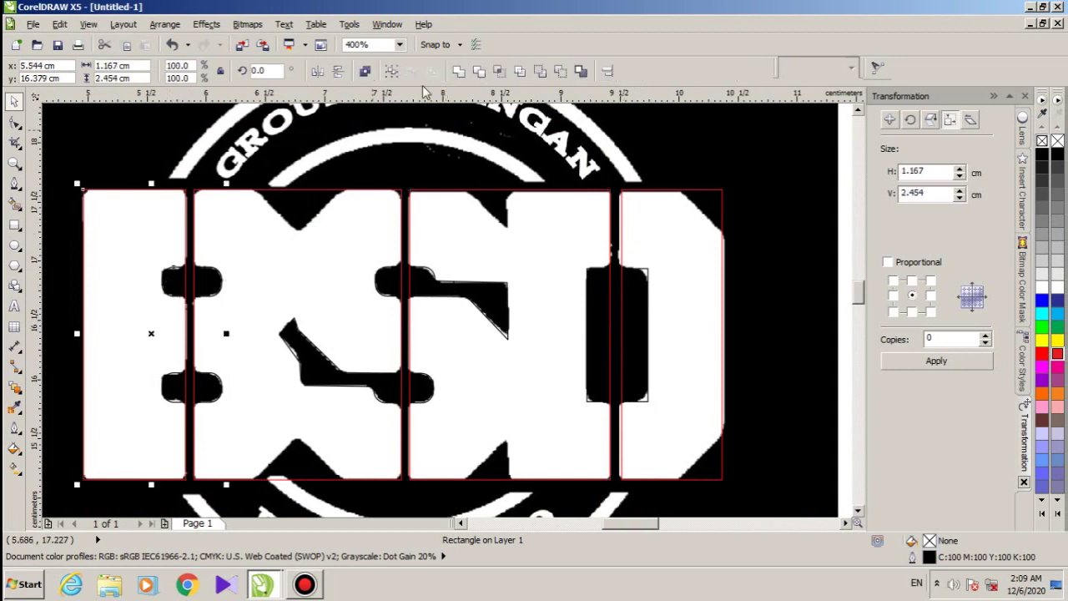
click(480, 72)
scroll(173, 396, up, 1)
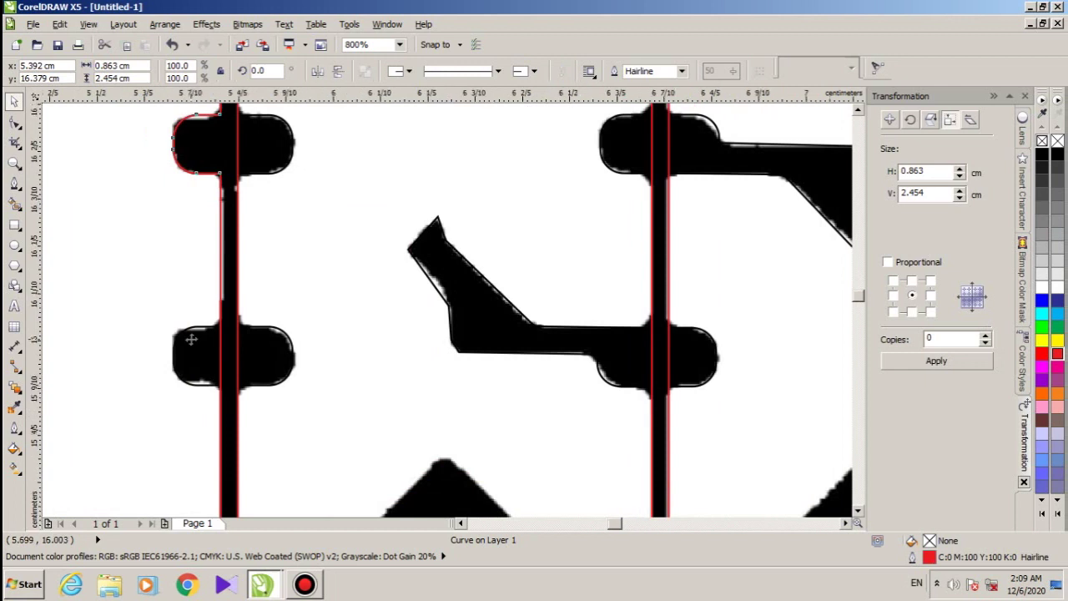
Step: Give the B's lower rounded rectangle a red outline and trim the second block's rectangle with it
scroll(191, 341, up, 1)
click(194, 323)
click(193, 323)
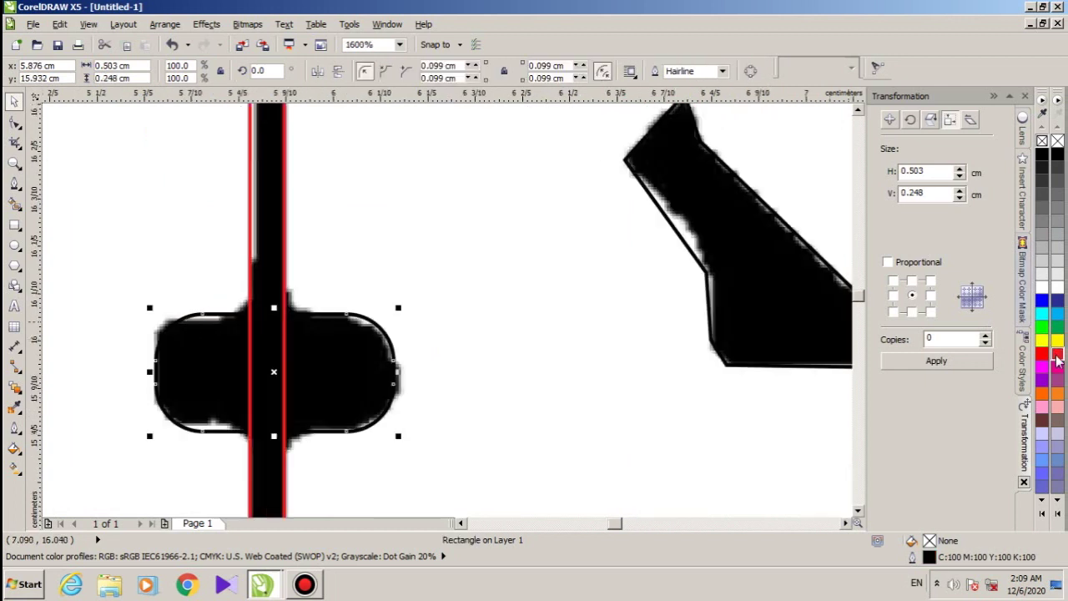
right_click(1057, 357)
shift+click(285, 245)
click(478, 73)
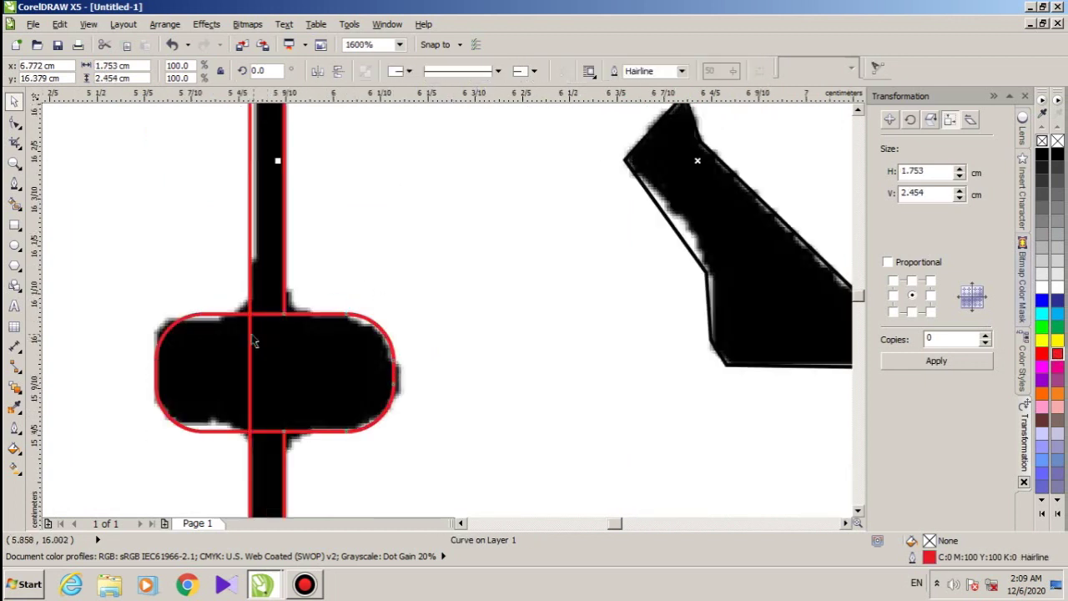
click(204, 247)
click(412, 107)
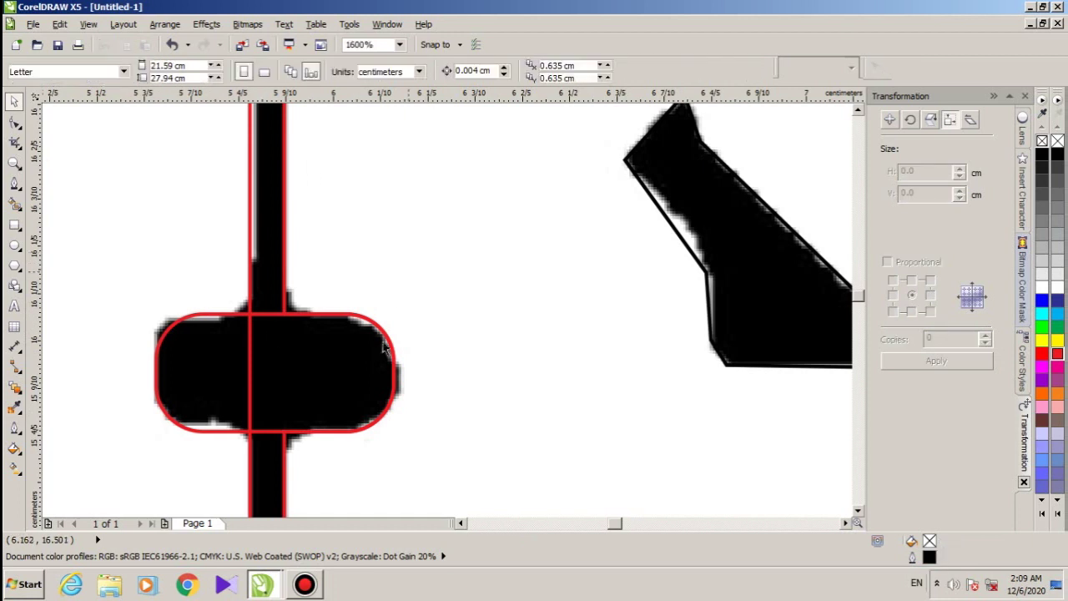
Step: Trim the first block with the B's lower rounded rectangle, then delete that rounded rectangle
click(262, 322)
shift+click(252, 270)
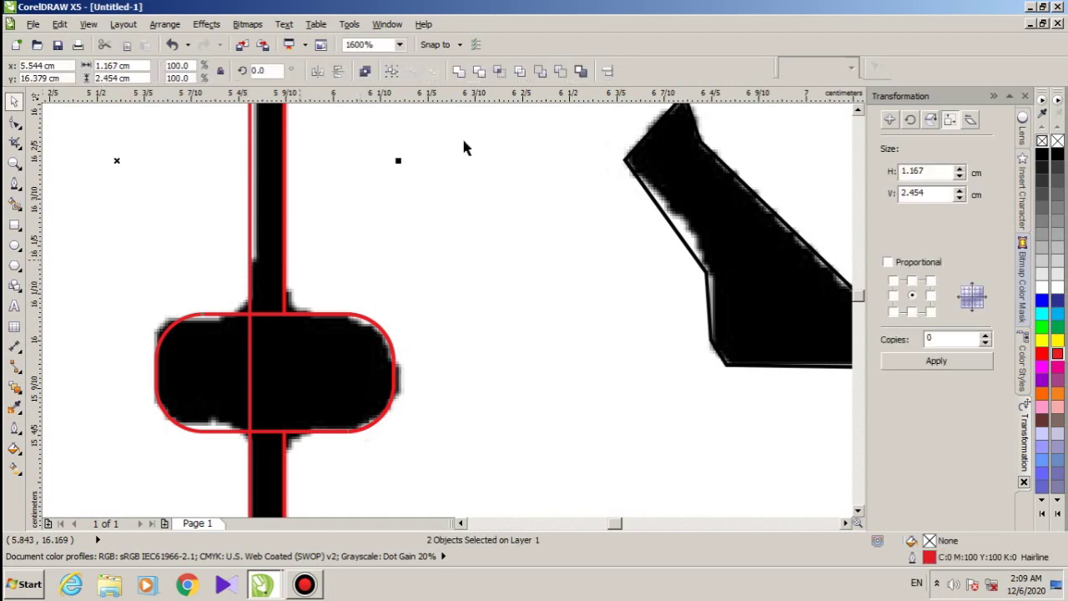
click(478, 73)
scroll(286, 350, down, 1)
drag(286, 350, 359, 282)
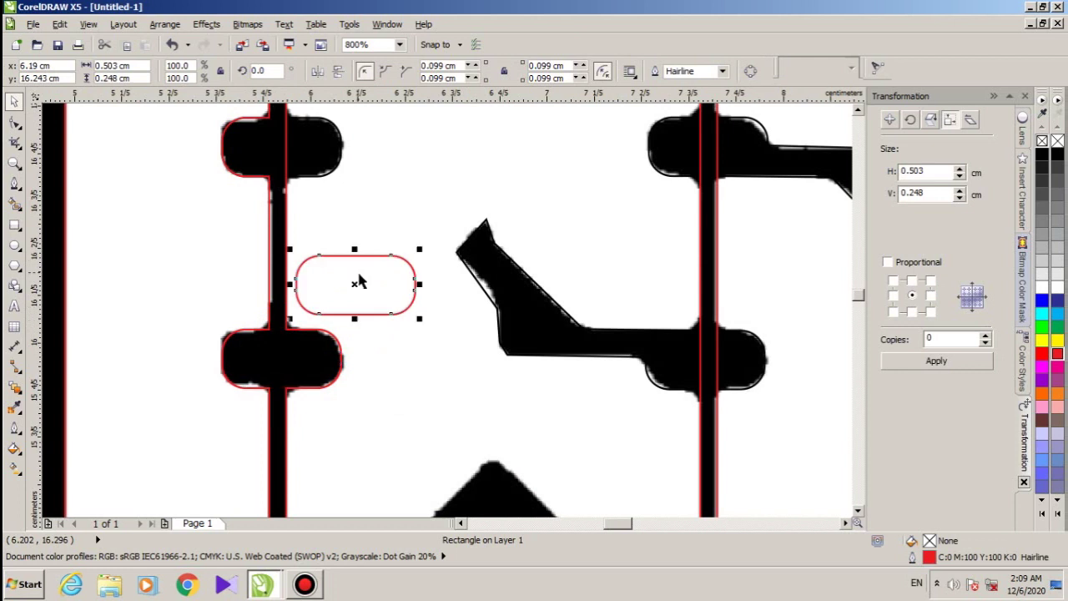
key(Delete)
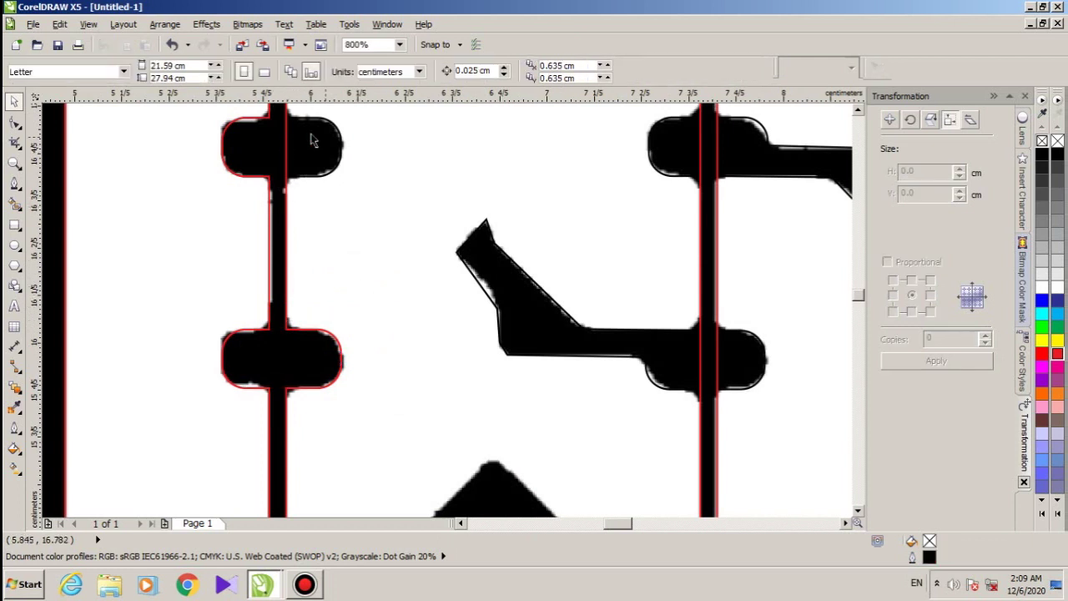
Step: Trim the second block with the B's upper rounded rectangle, then delete that rounded rectangle
click(317, 182)
shift+click(286, 203)
click(478, 73)
drag(282, 138, 354, 221)
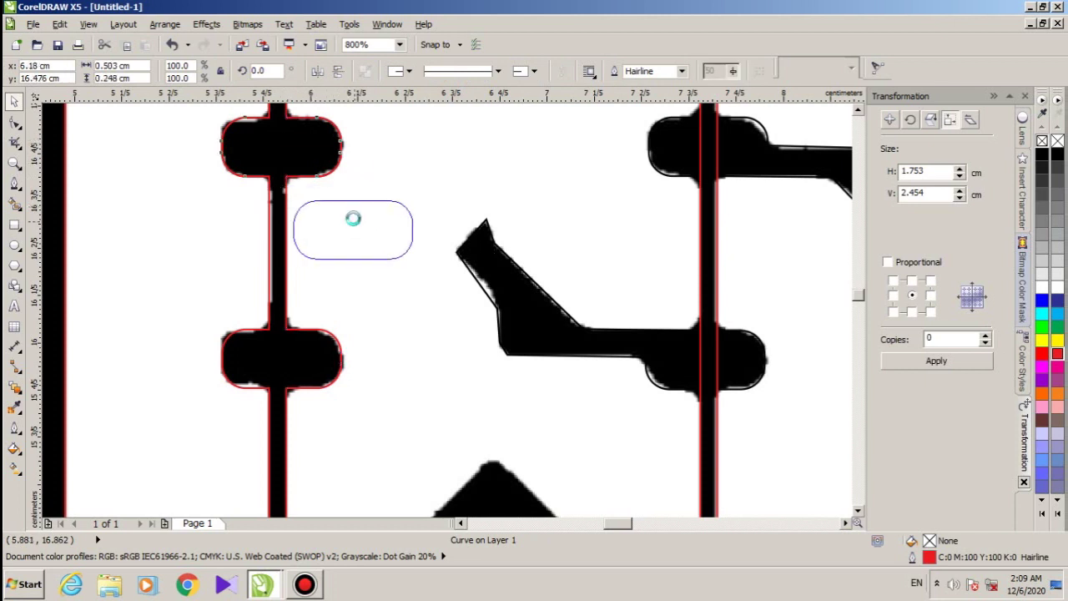
key(Delete)
Step: Trim the third block's rectangle with the lower cut-out shape of the S
scroll(322, 237, down, 1)
click(432, 280)
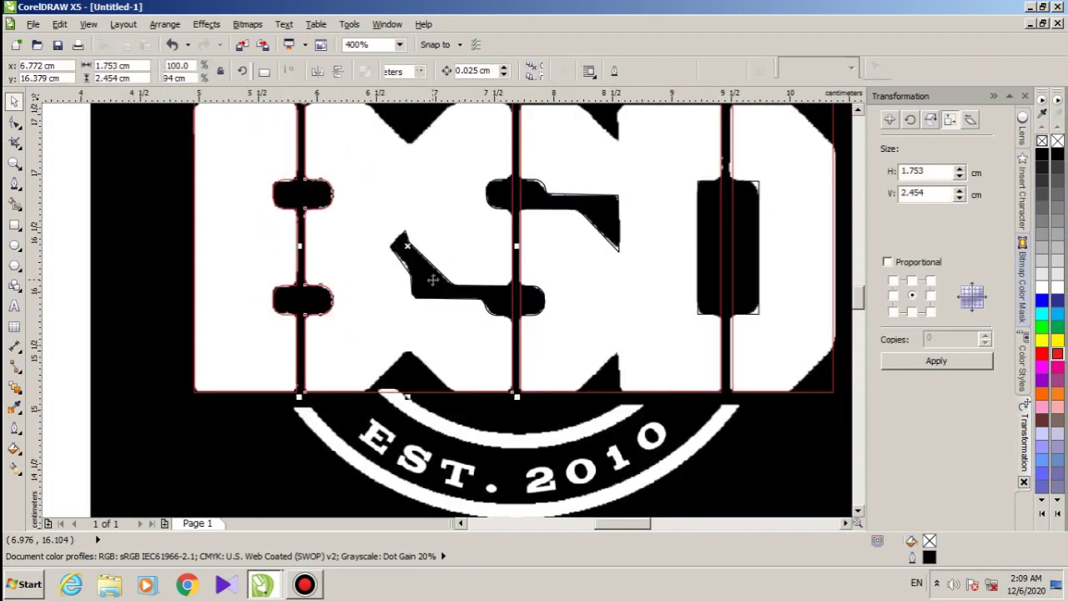
shift+click(533, 261)
click(478, 72)
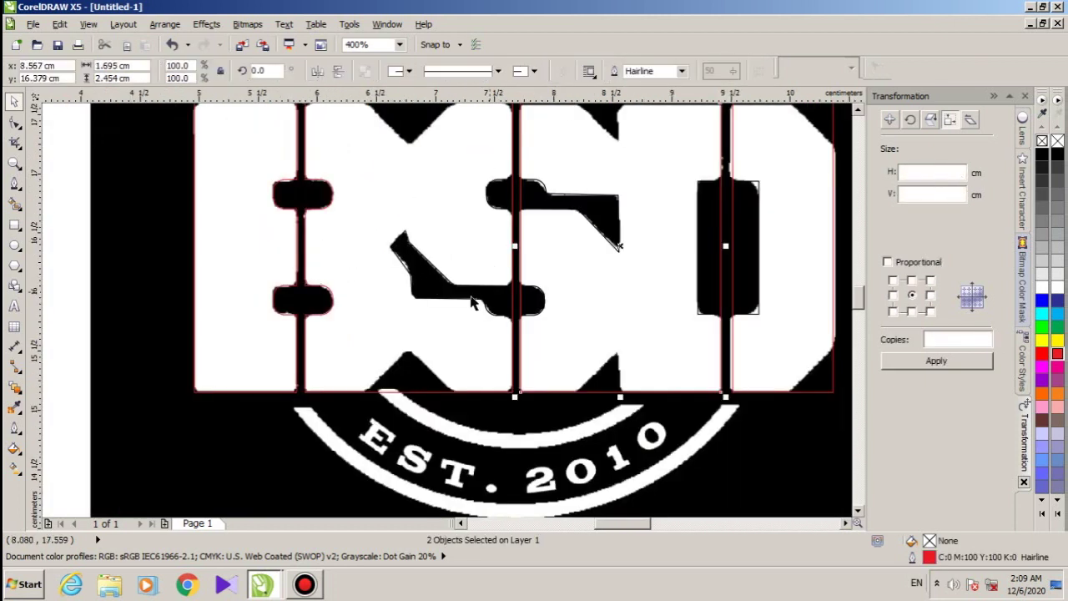
Step: Trim the second block with the lower S cut-out shape, then remove that shape from the drawing
click(463, 288)
click(454, 288)
shift+click(467, 192)
click(478, 72)
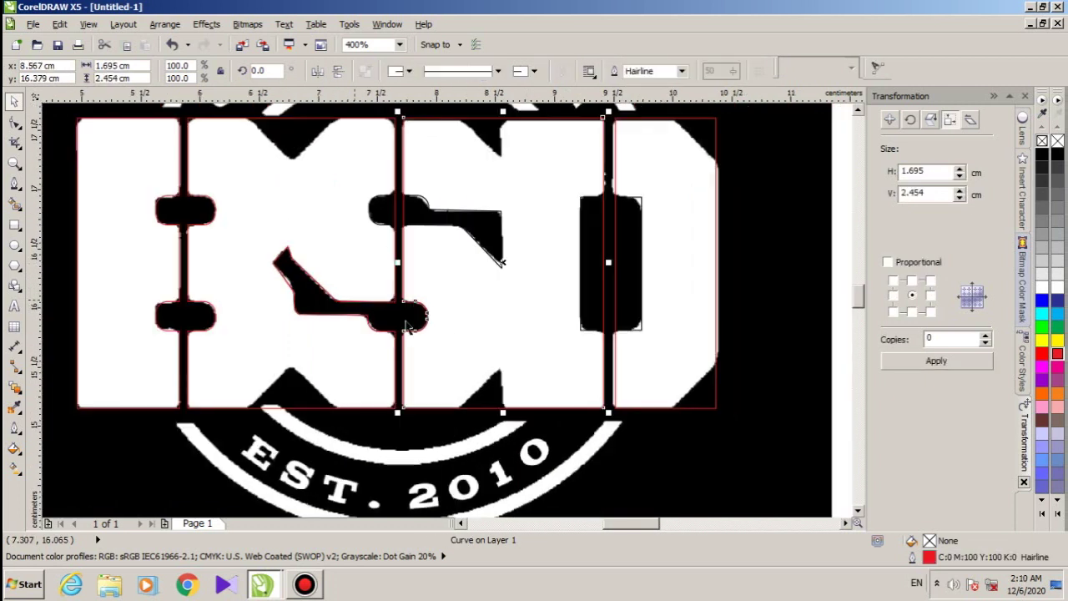
click(445, 328)
drag(378, 319, 516, 320)
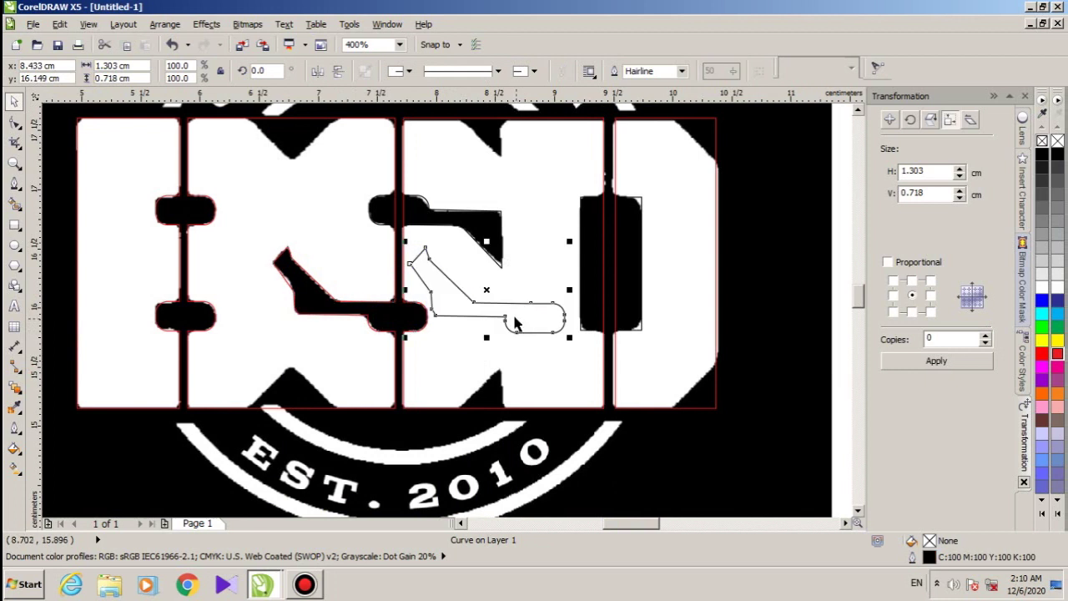
key(Escape)
Step: Trim the second block with the upper cut-out shape of the S
scroll(423, 214, up, 2)
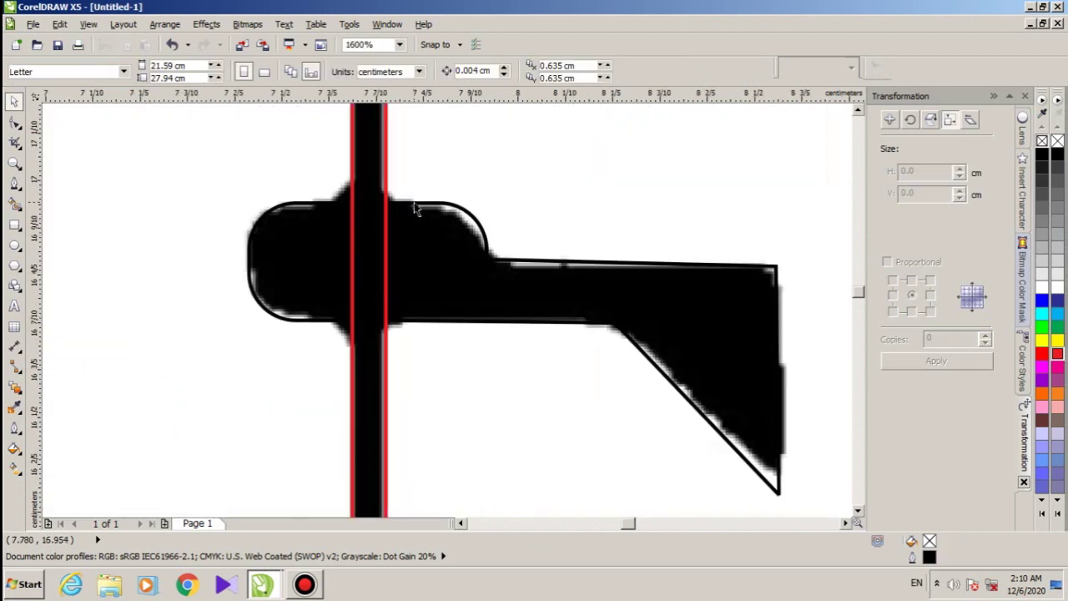
click(415, 204)
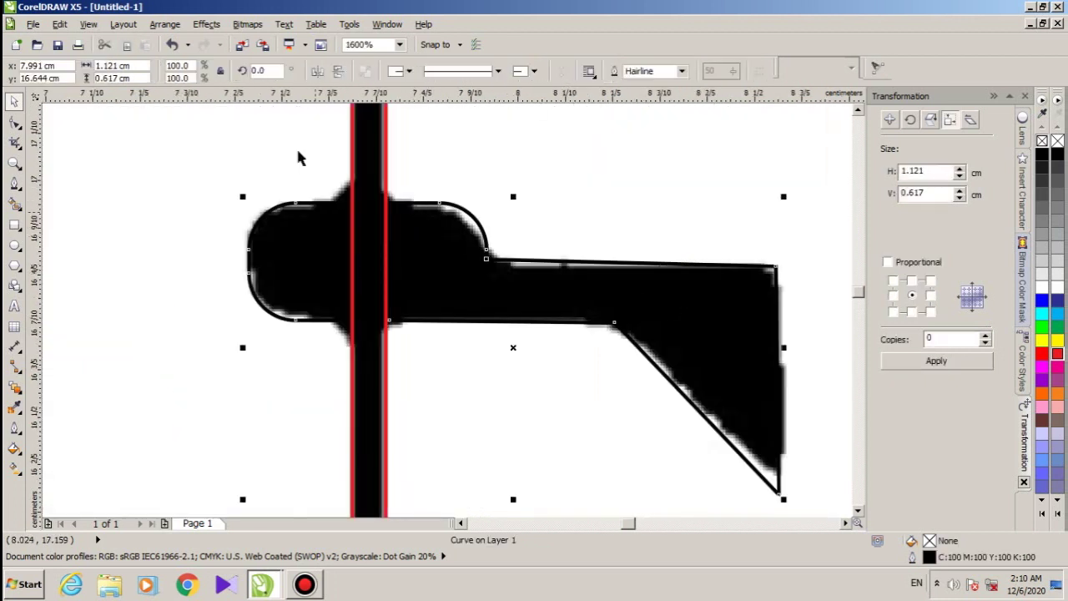
shift+click(352, 125)
click(478, 74)
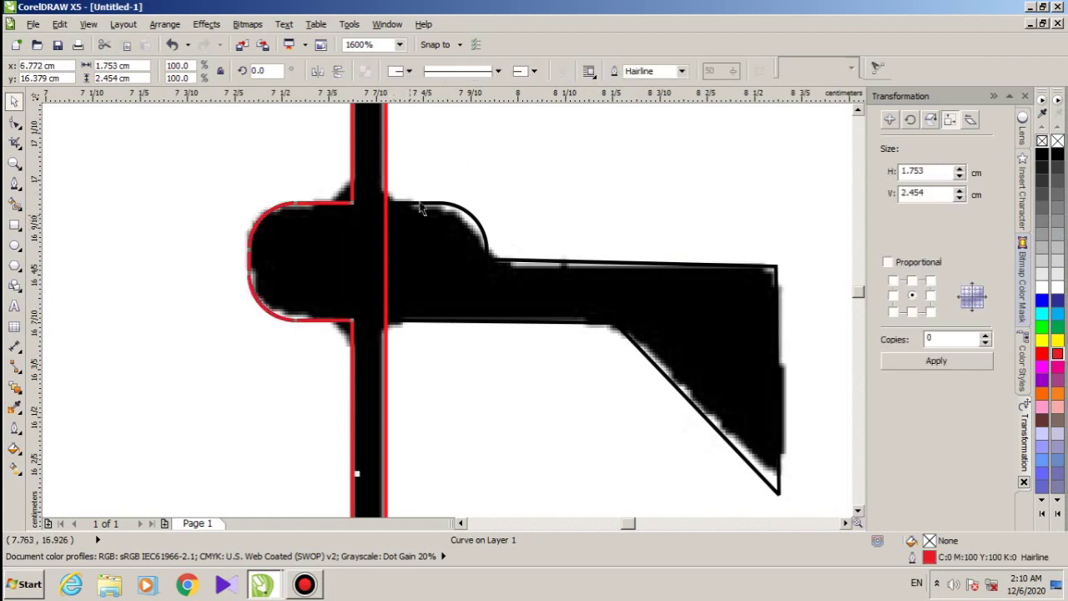
Step: Trim the third block with the upper S cut-out shape and move that shape off the lettering
click(419, 204)
shift+click(386, 162)
click(479, 73)
shift+click(395, 239)
scroll(395, 238, down, 2)
click(440, 201)
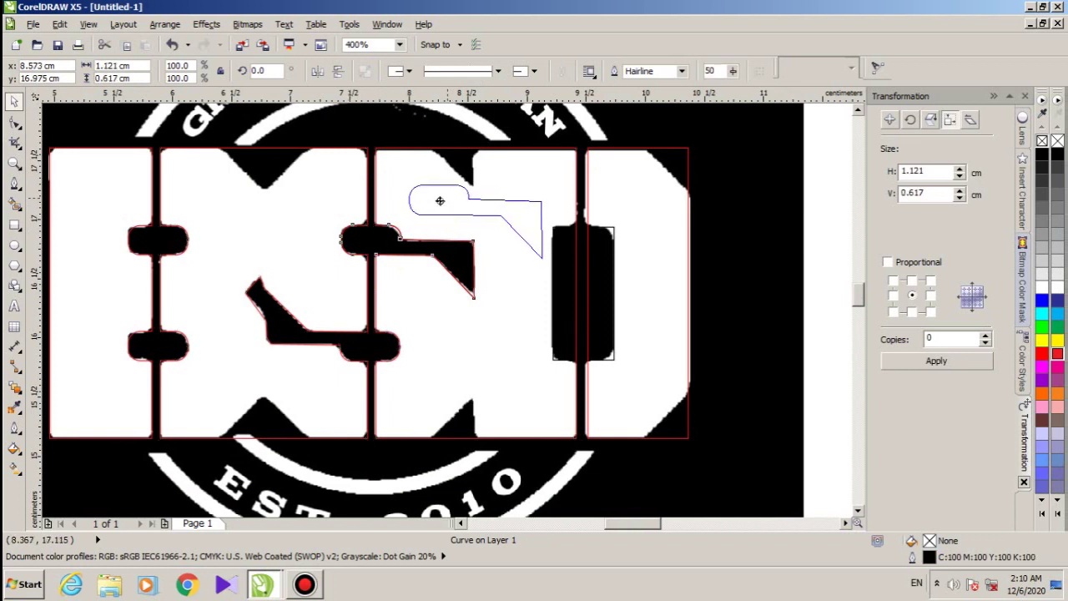
Step: Trim the third block with the tall rectangle traced over the opening of the D
click(610, 244)
scroll(609, 235, up, 1)
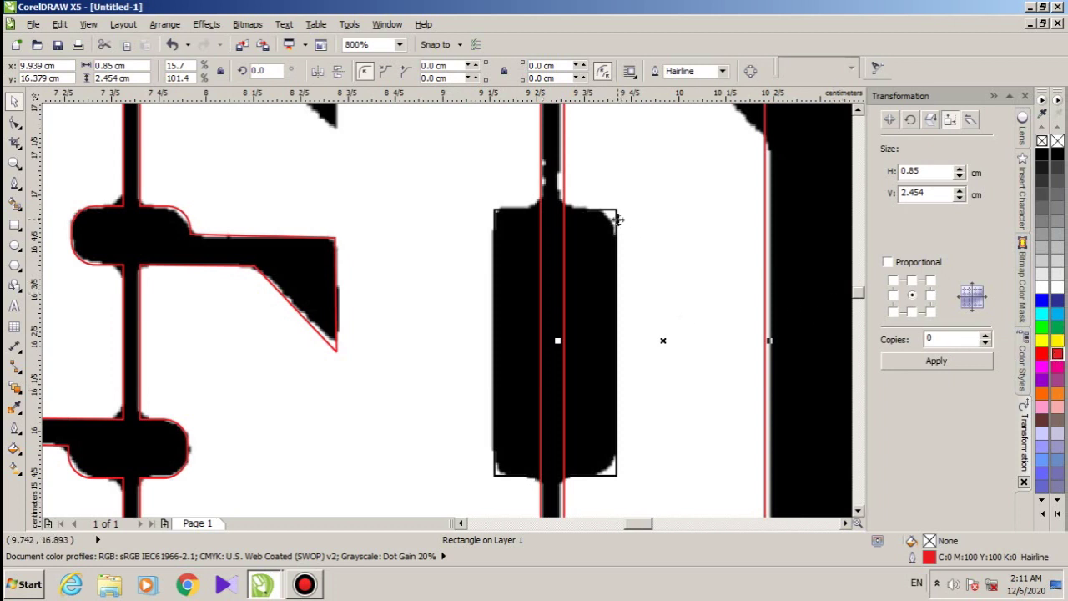
drag(616, 219, 615, 217)
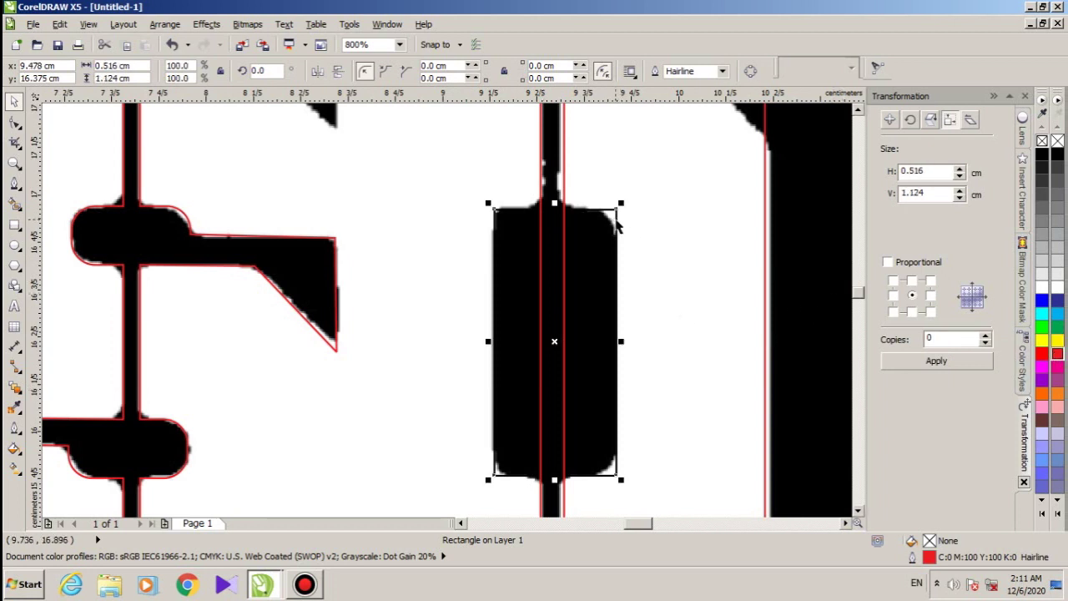
shift+click(534, 173)
click(480, 73)
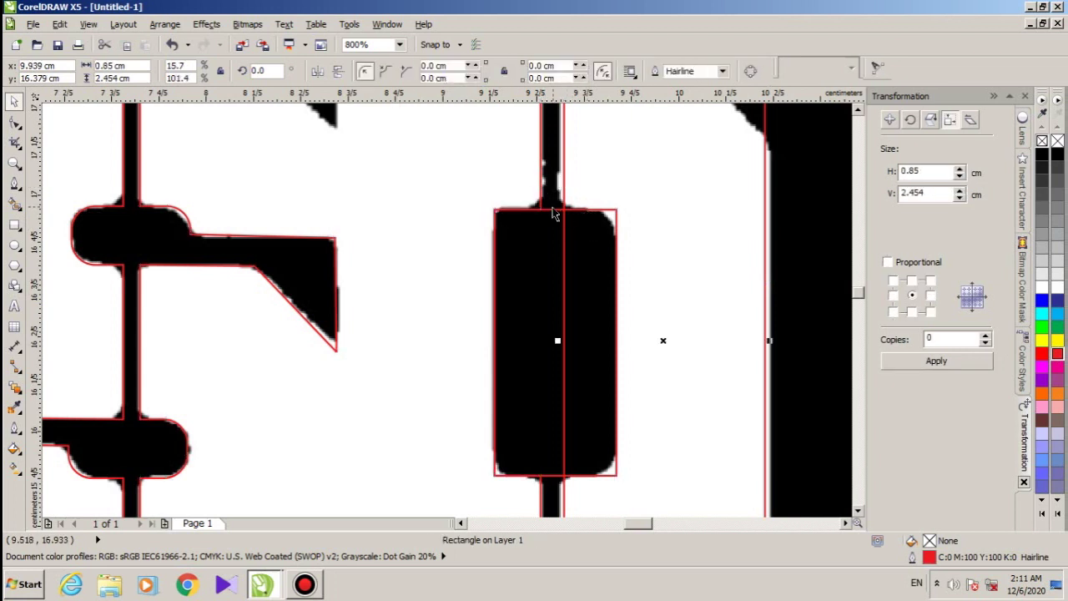
Step: Trim the last block with the tall rectangle in the D's opening, then delete that rectangle
click(549, 217)
shift+click(564, 184)
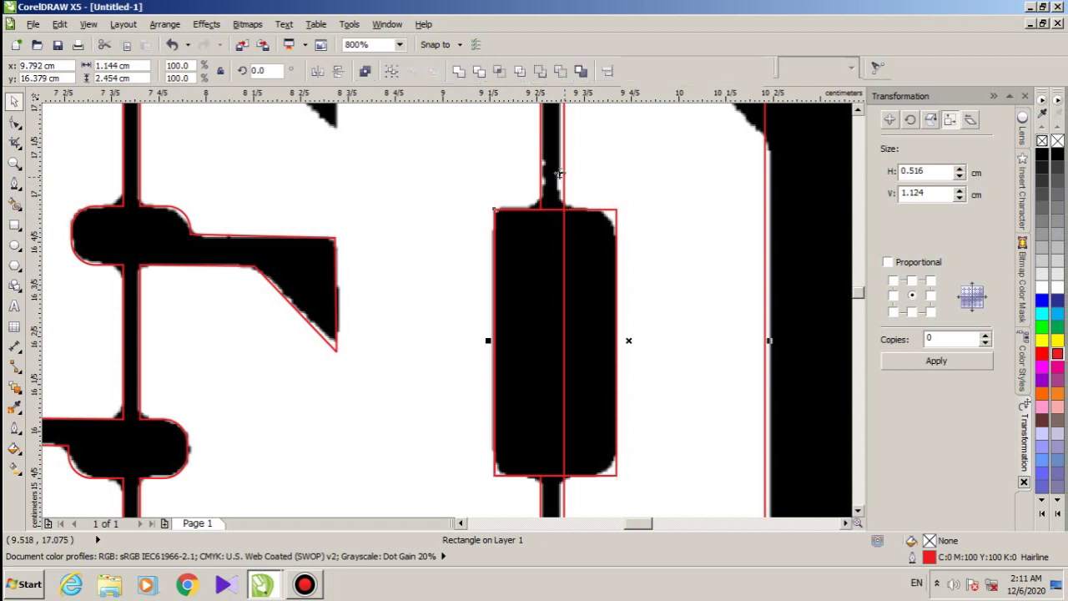
click(479, 73)
drag(528, 203, 406, 163)
key(Delete)
scroll(550, 231, down, 2)
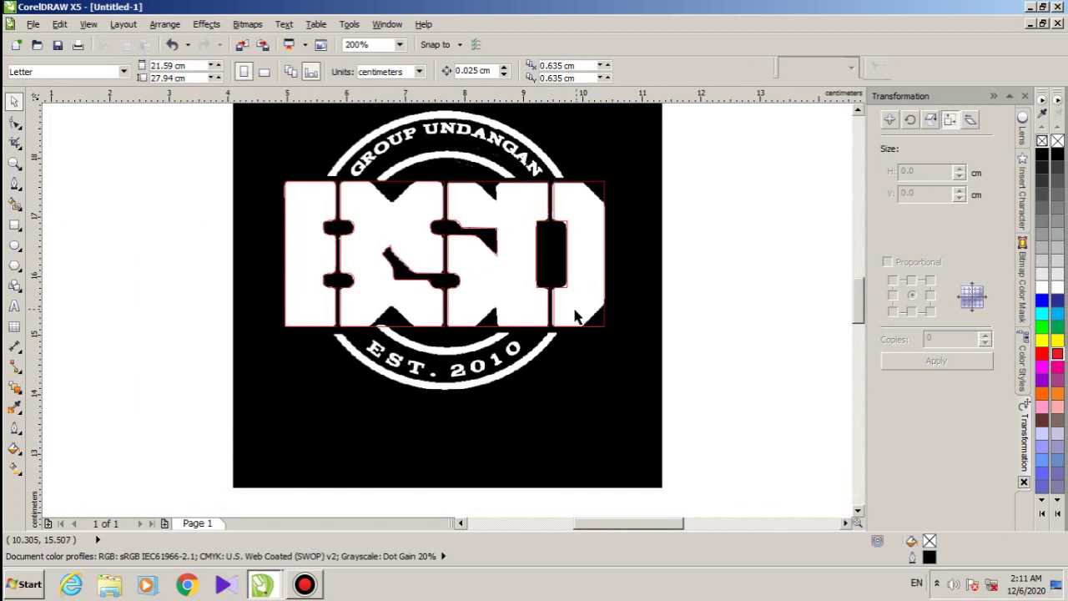
drag(217, 179, 690, 329)
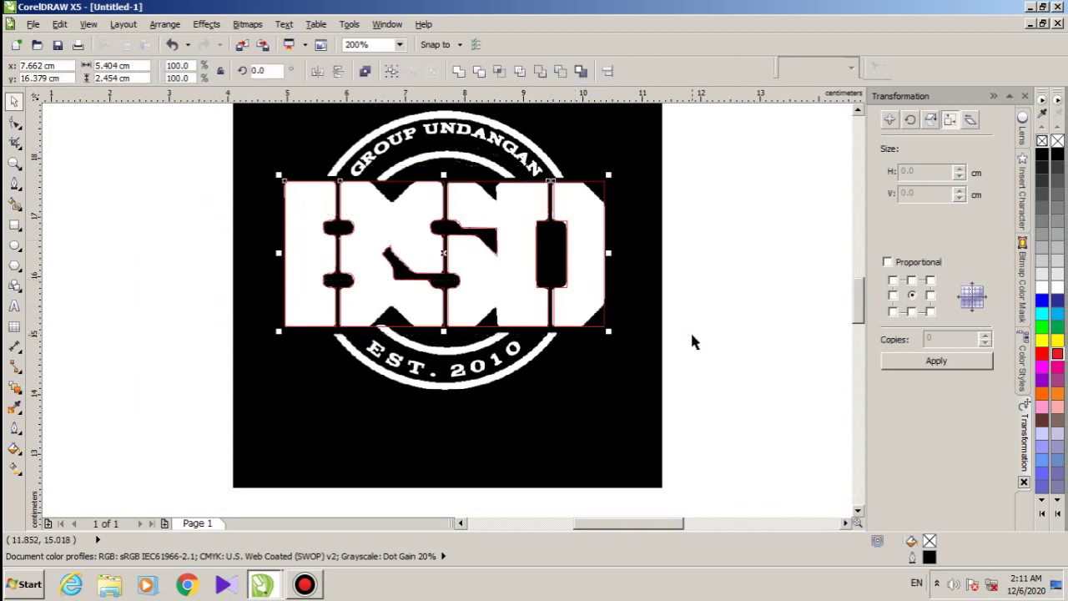
click(15, 124)
click(14, 102)
click(751, 203)
Step: Bevel the upper outer corner of the D block along the bitmap's edge by adding two nodes and removing the corner node
click(608, 192)
scroll(608, 179, up, 2)
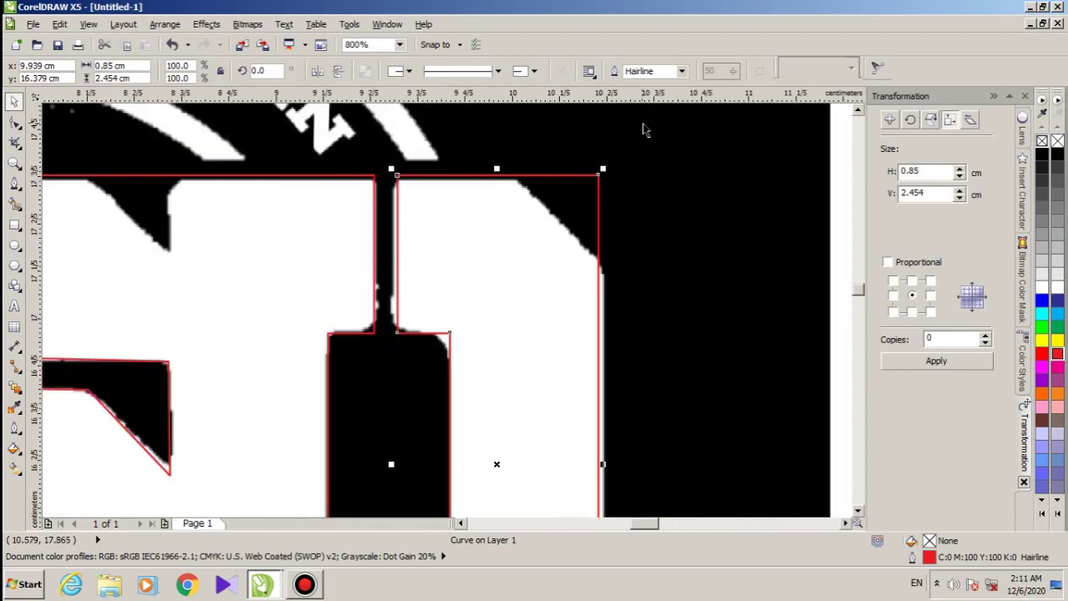
key(F10)
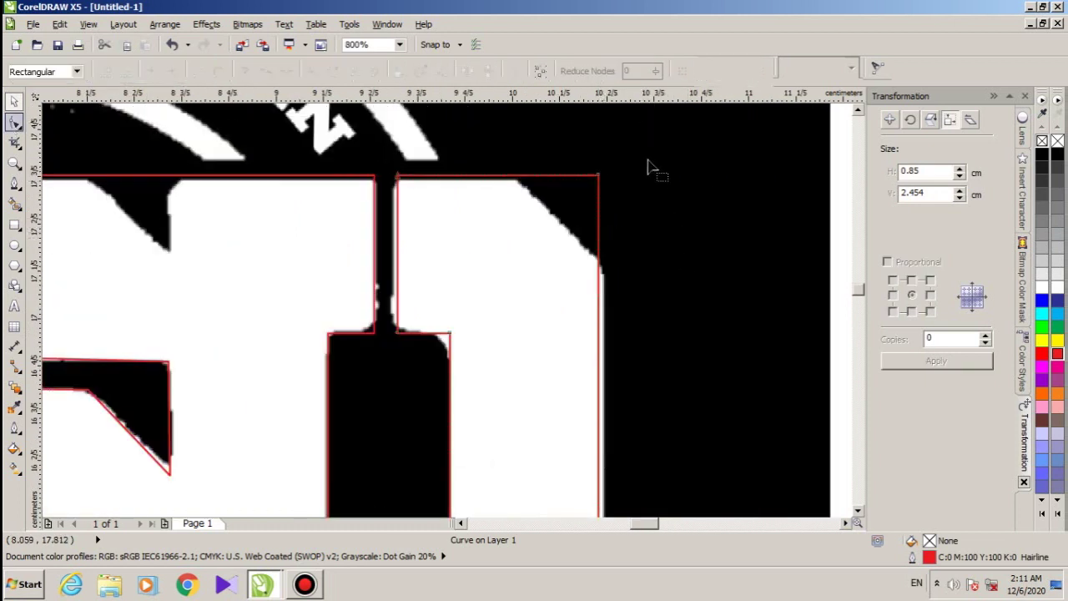
click(16, 102)
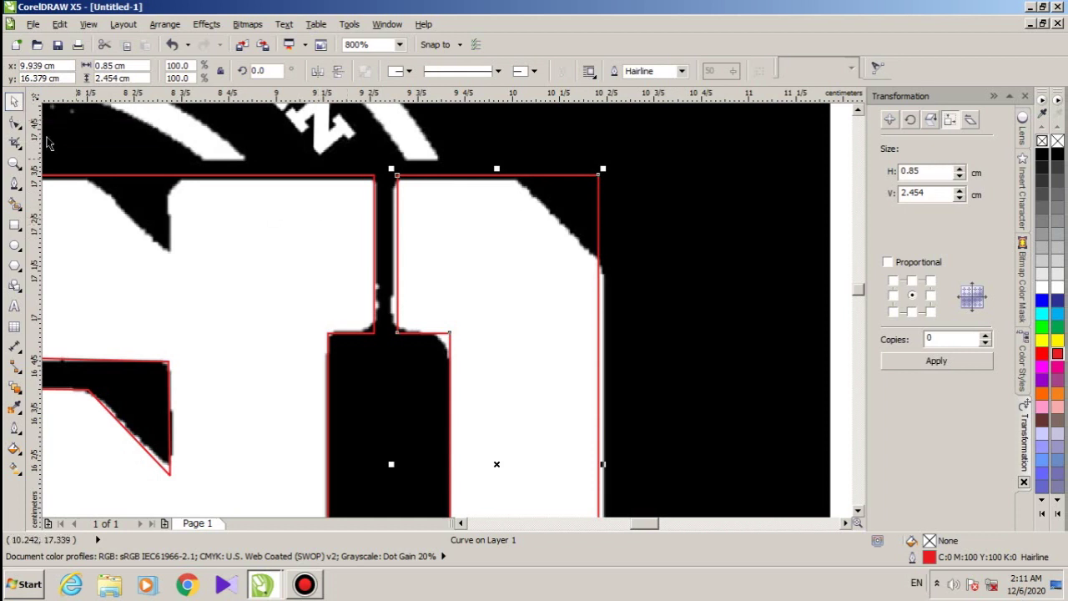
key(F10)
double_click(516, 176)
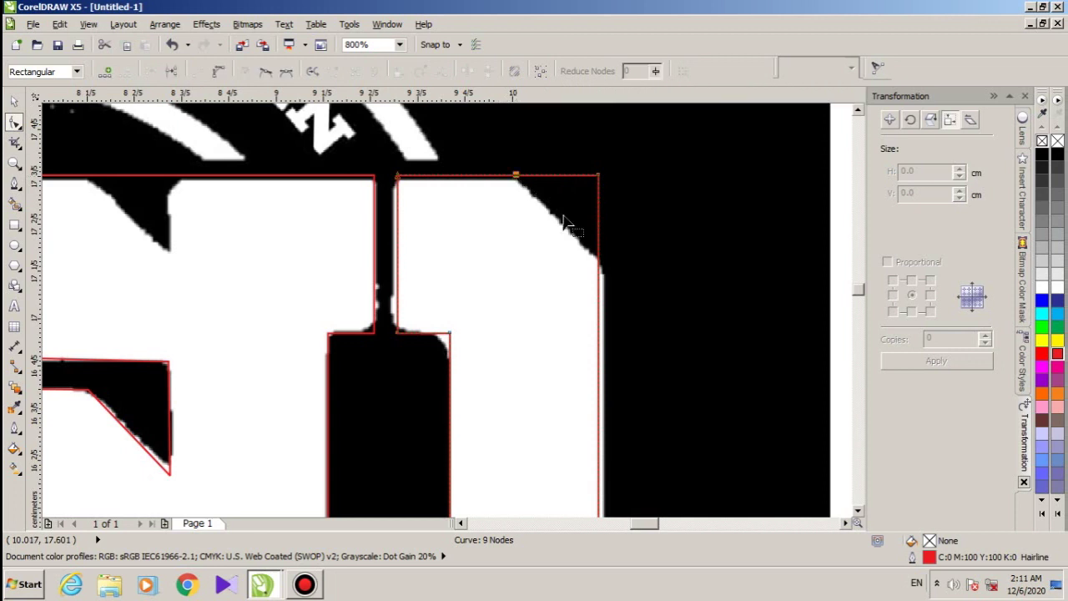
double_click(597, 262)
double_click(597, 176)
Step: Bevel the lower outer corner of the D block along the bitmap by adding two nodes and removing the corner node
scroll(445, 209, down, 1)
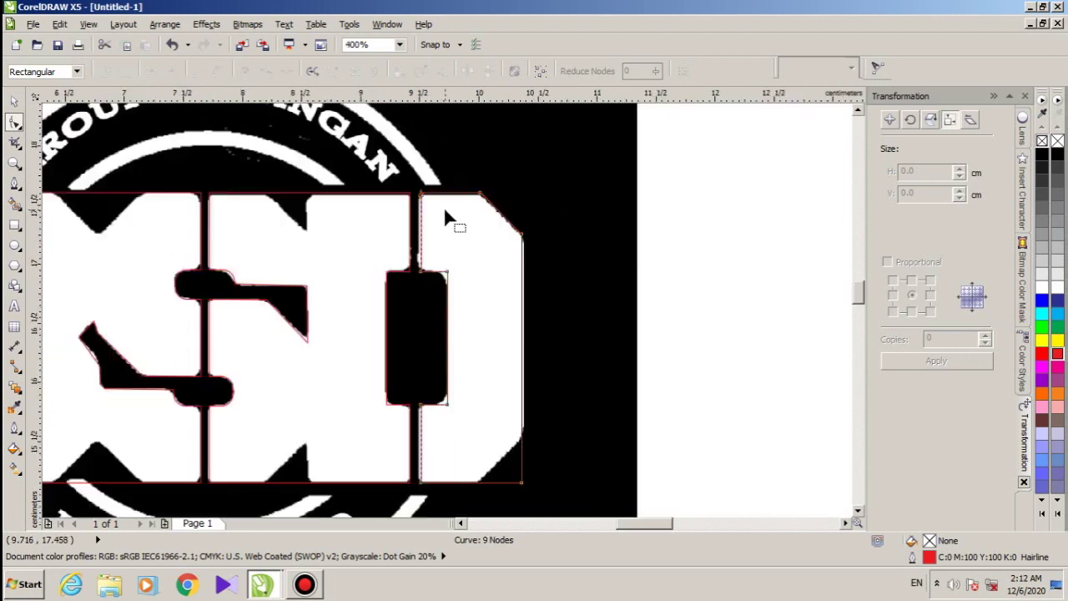
double_click(475, 482)
double_click(522, 436)
double_click(521, 483)
scroll(515, 369, down, 2)
click(14, 101)
click(287, 316)
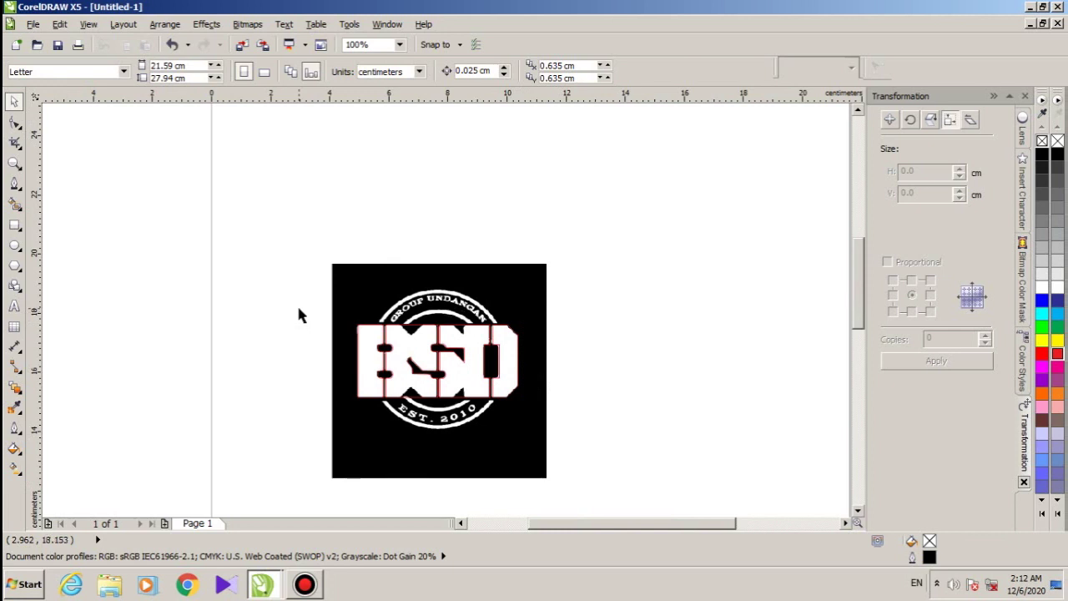
Step: Move the four traced letter blocks off the bitmap onto the empty page area beside it and fill them black
drag(301, 313, 580, 408)
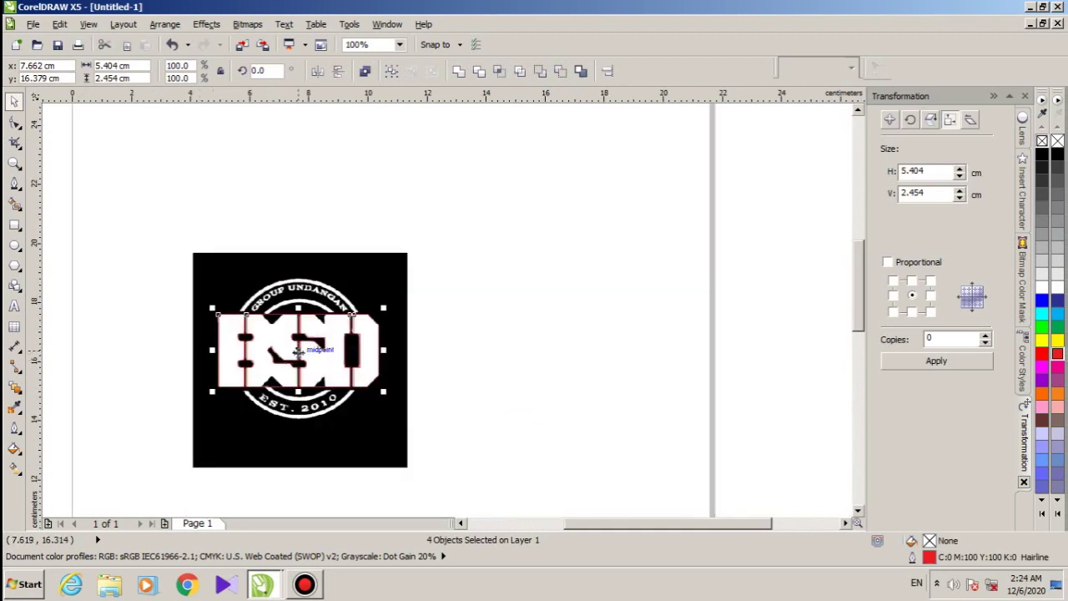
drag(298, 351, 551, 338)
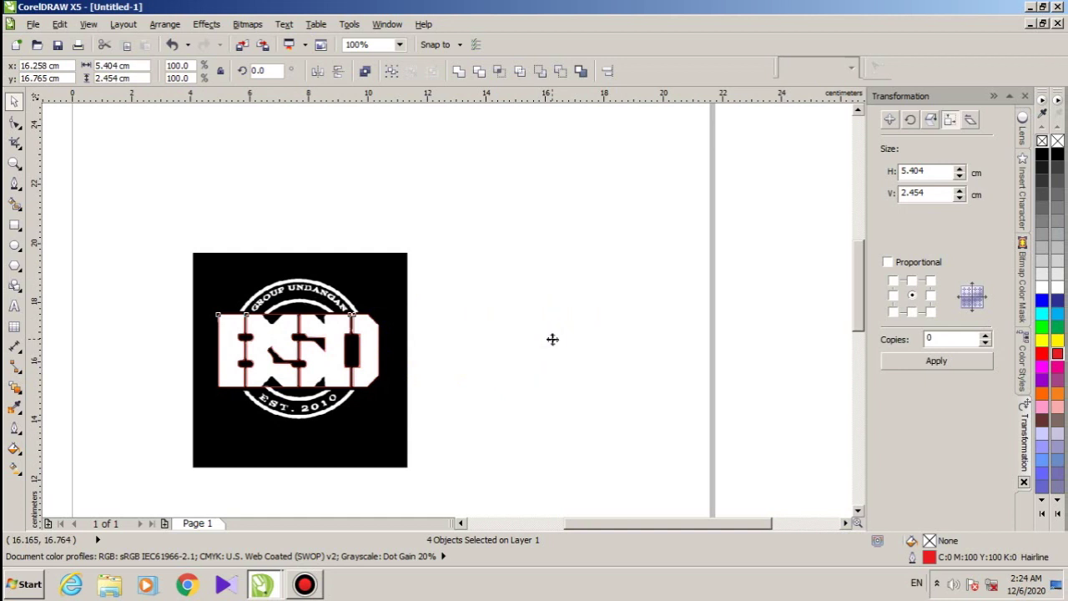
click(1058, 155)
click(547, 414)
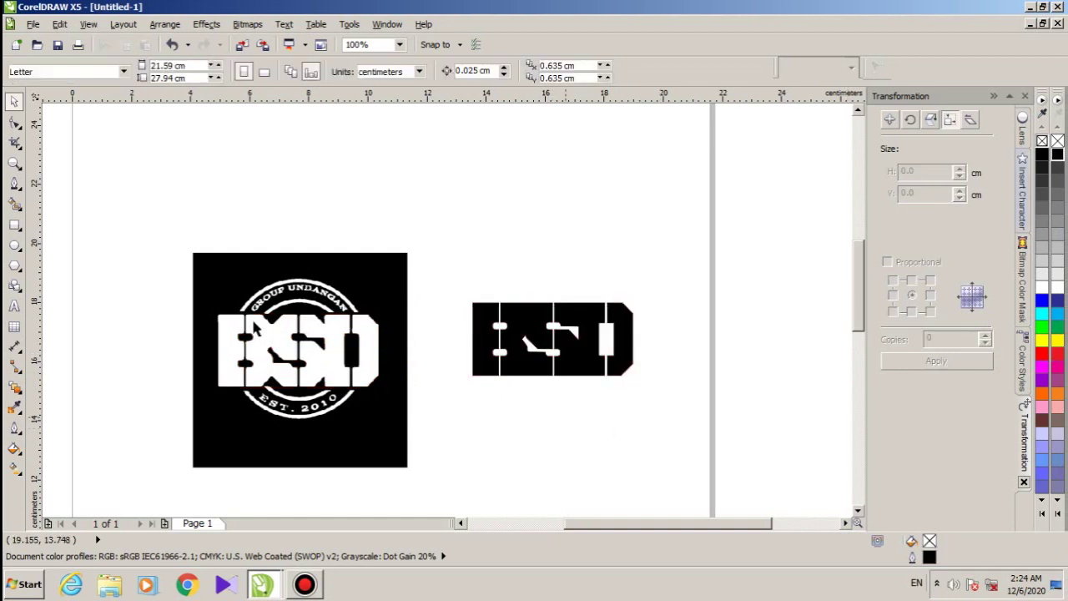
Step: Trace the logo's outer ring on the bitmap with a circle about 4.72 cm in diameter
click(14, 245)
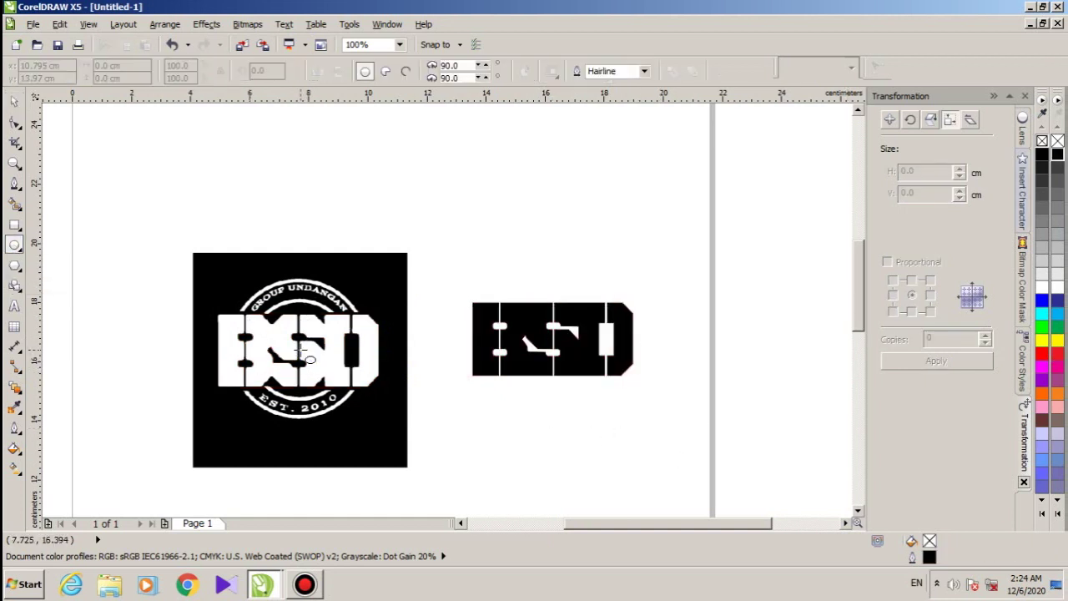
scroll(211, 325, up, 1)
drag(169, 243, 415, 487)
click(12, 102)
drag(417, 238, 438, 193)
drag(165, 215, 153, 201)
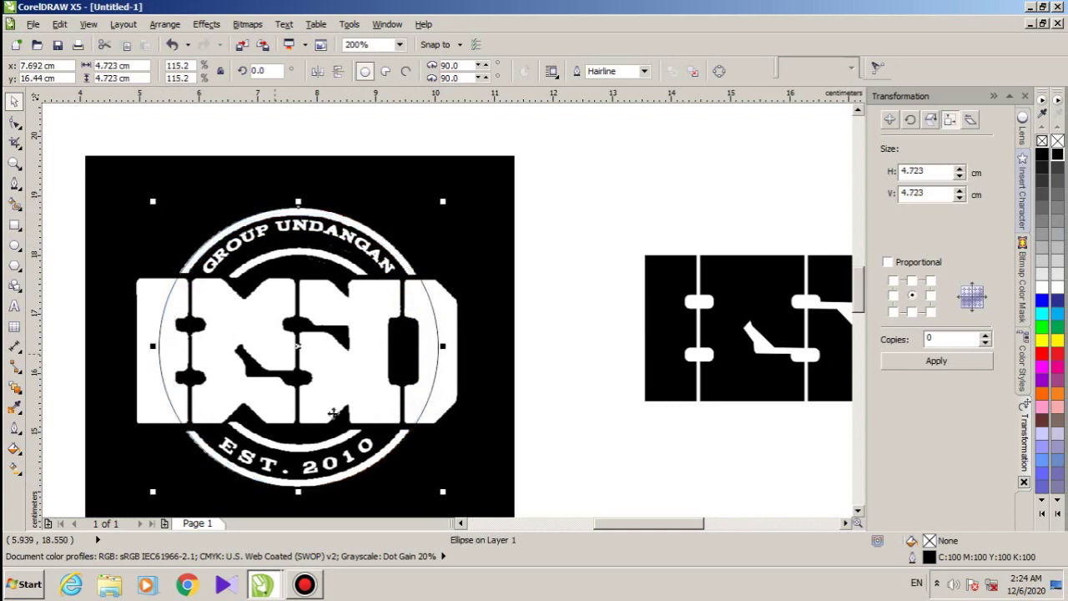
Step: Make a smaller concentric copy of the circle, about 3.53 cm in diameter, and move both circles above the black lettering
drag(443, 202, 429, 237)
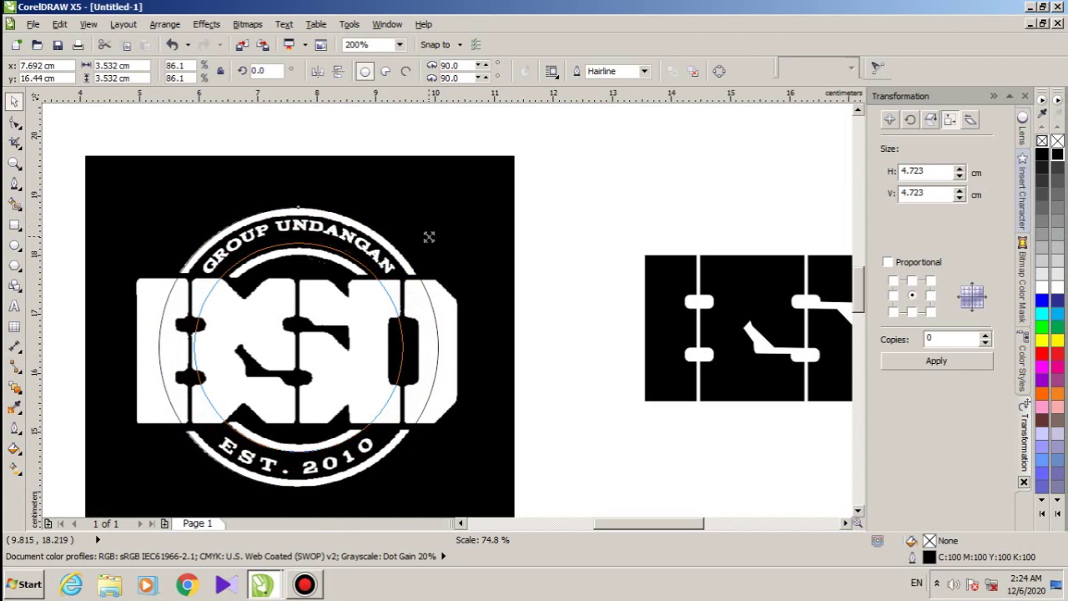
scroll(160, 284, down, 1)
drag(142, 191, 327, 423)
drag(229, 316, 480, 193)
click(583, 368)
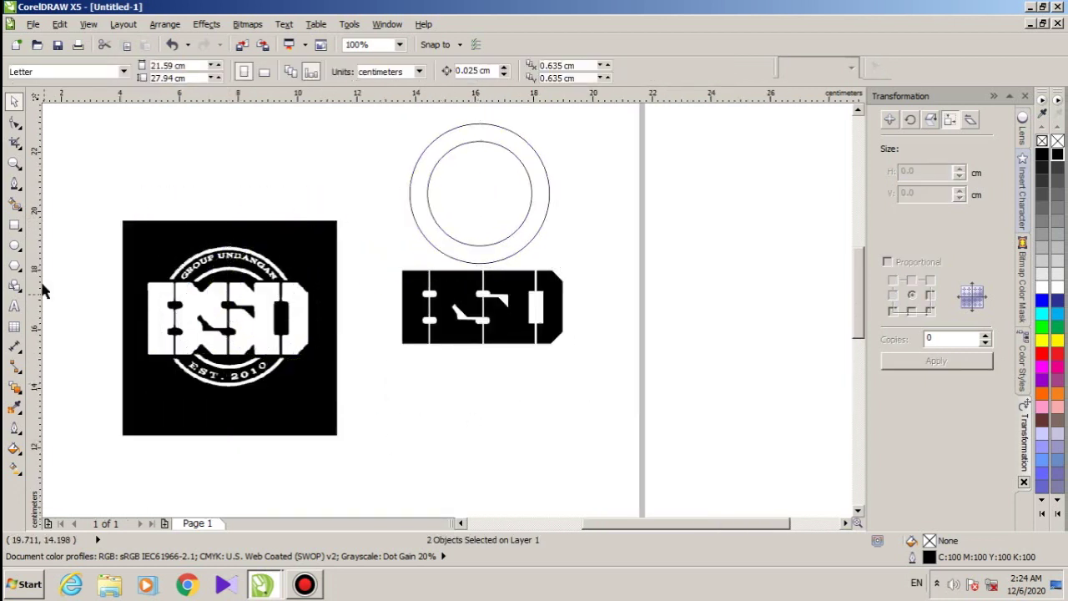
Step: Thicken the outlines of both circles, giving the outer circle a heavier line than the inner one
click(486, 127)
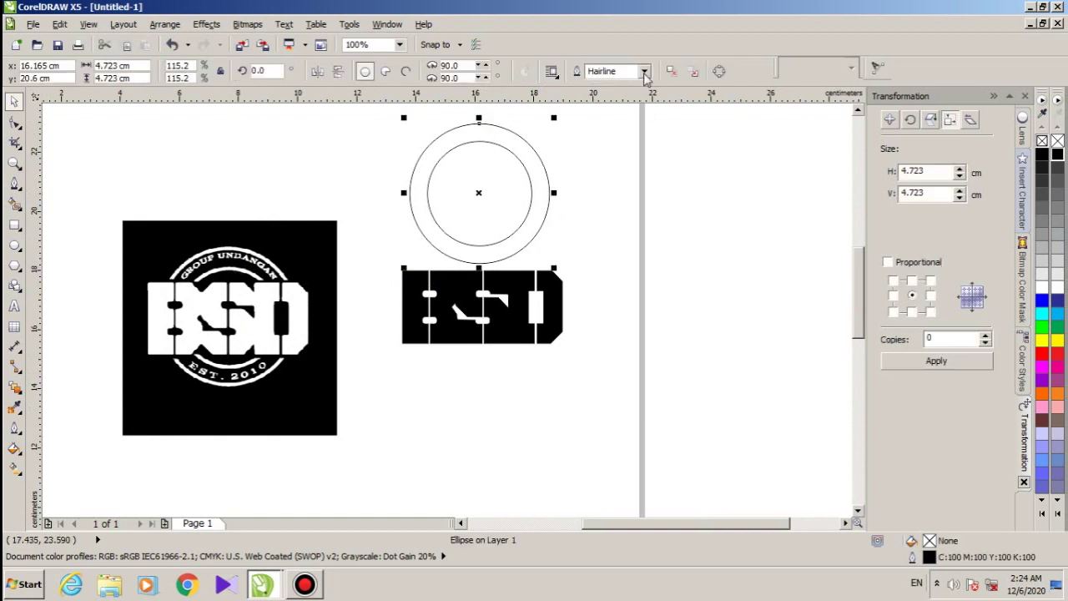
click(645, 73)
click(617, 136)
click(537, 189)
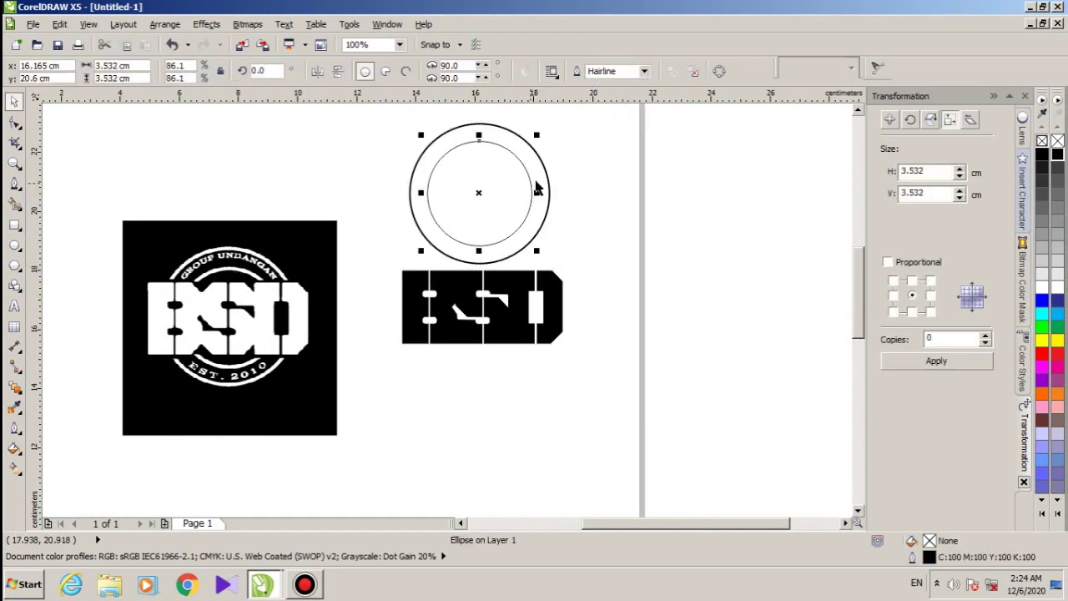
click(645, 72)
click(620, 127)
click(632, 258)
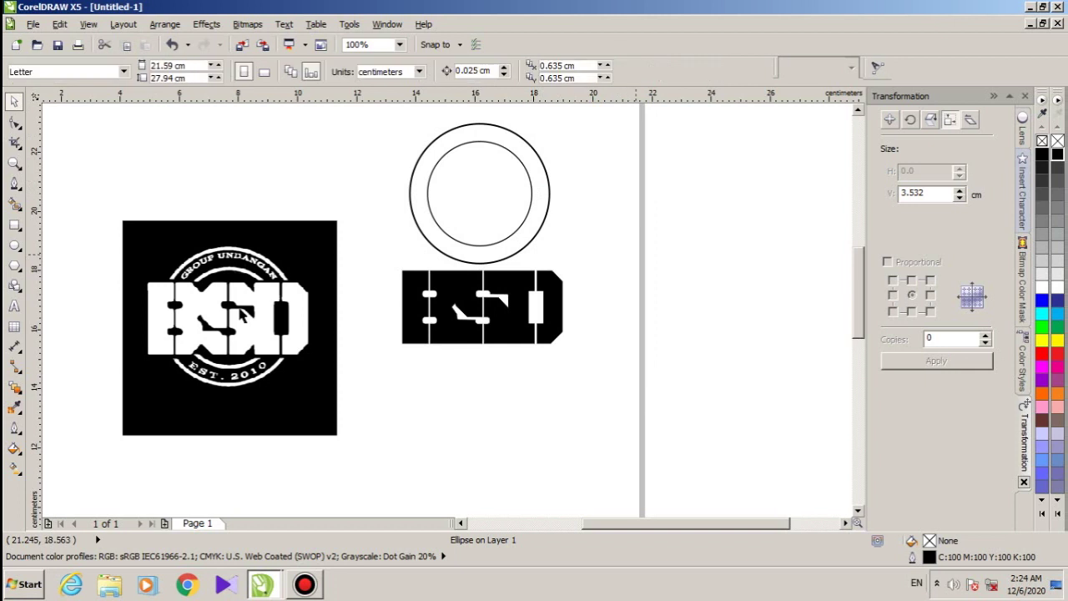
Step: Add the artistic text GROUP UNDANGAN above the bitmap and set its font to ATFAntique
click(14, 306)
click(235, 191)
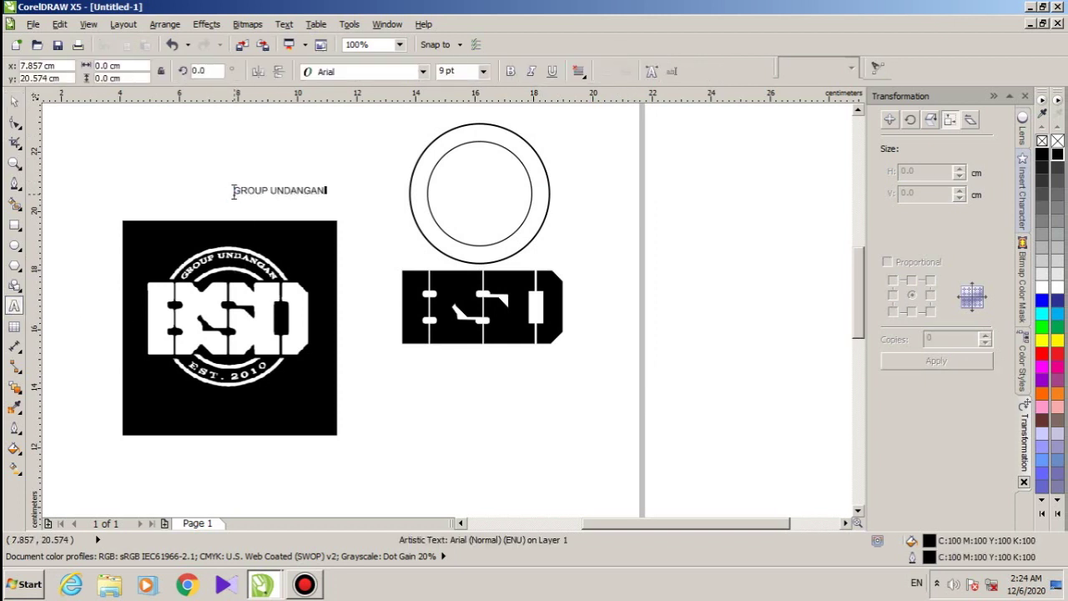
click(15, 100)
click(423, 72)
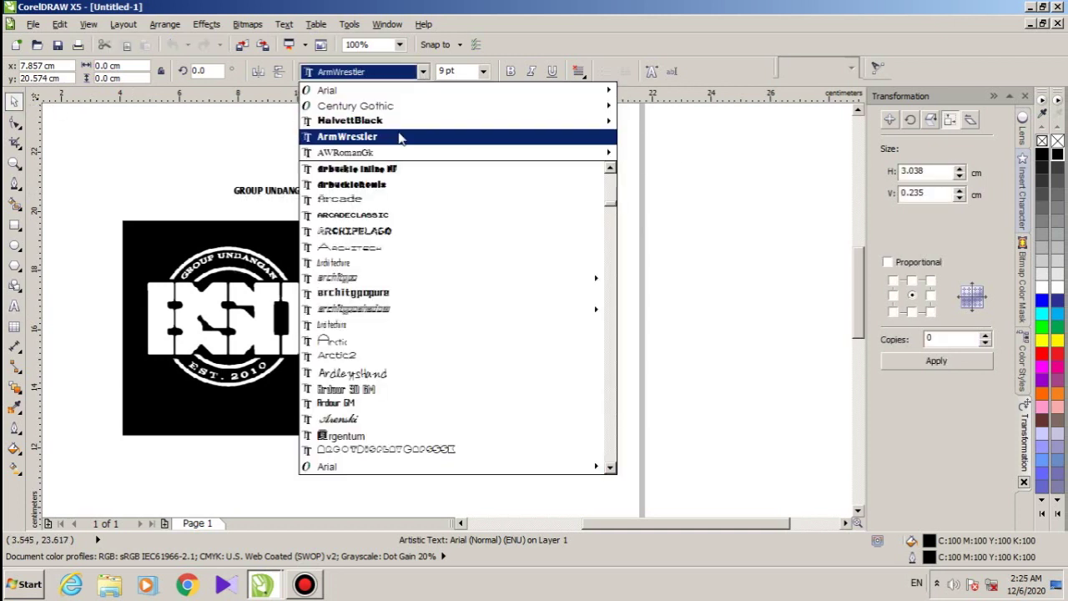
scroll(399, 322, down, 15)
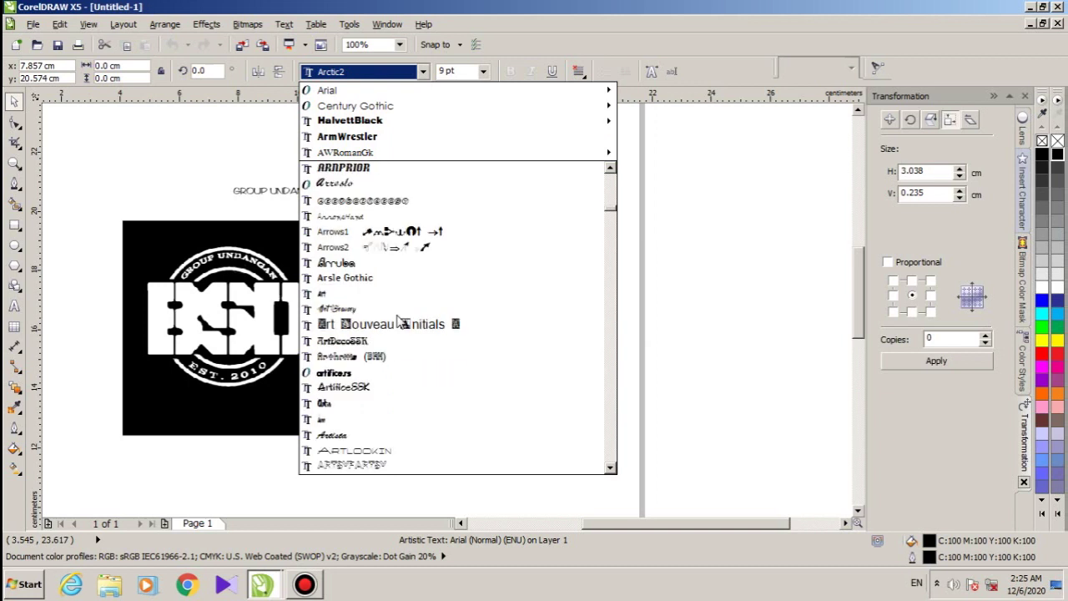
scroll(398, 322, down, 10)
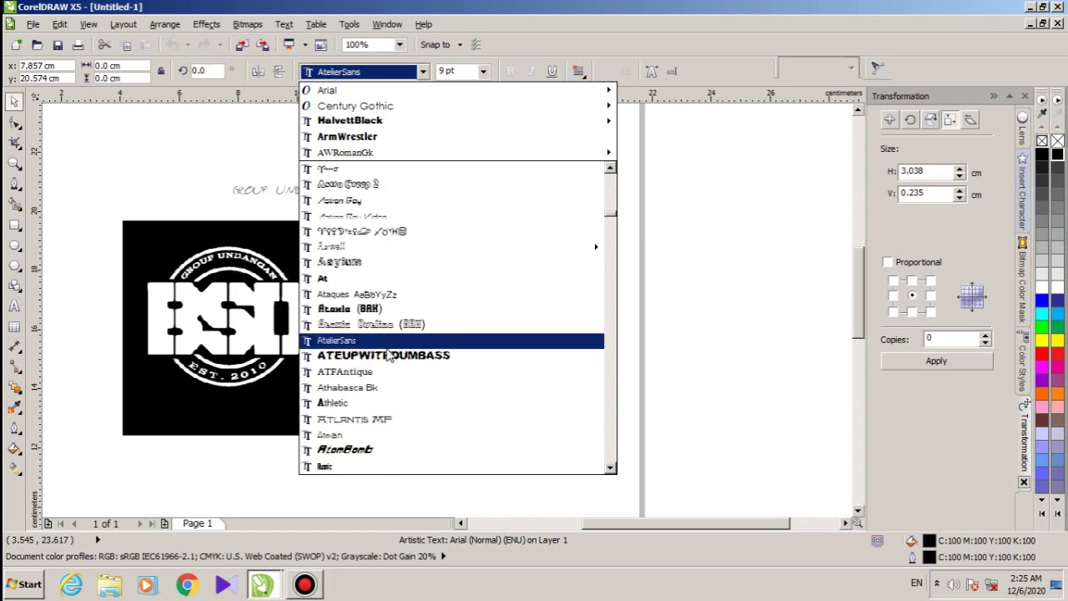
click(388, 372)
Step: Fit the GROUP UNDANGAN text to the outer circle with a distance of -0.5 cm from the path
shift+click(492, 132)
click(876, 68)
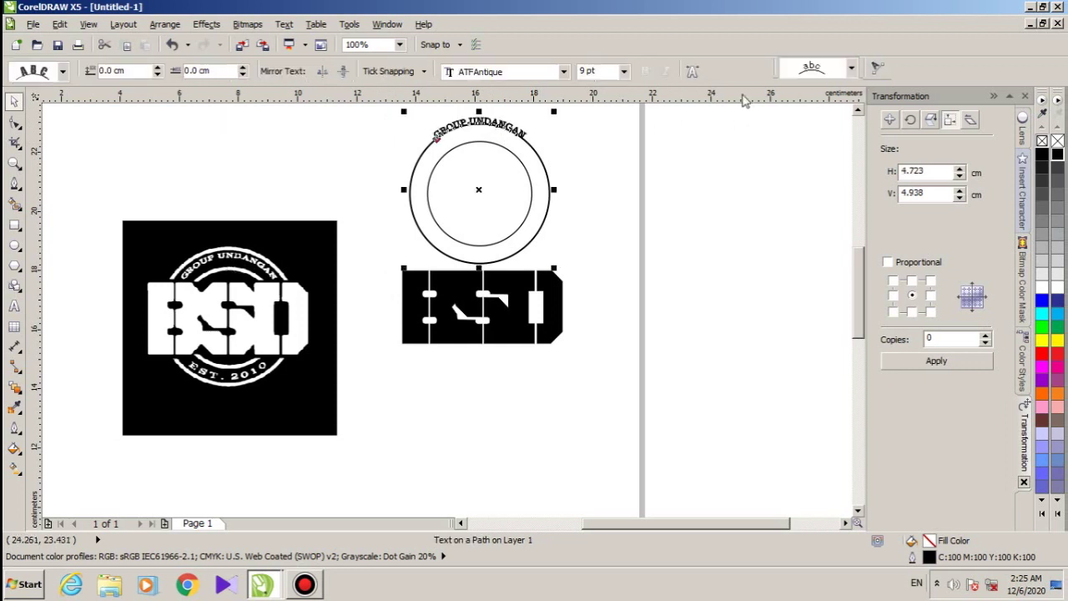
click(157, 74)
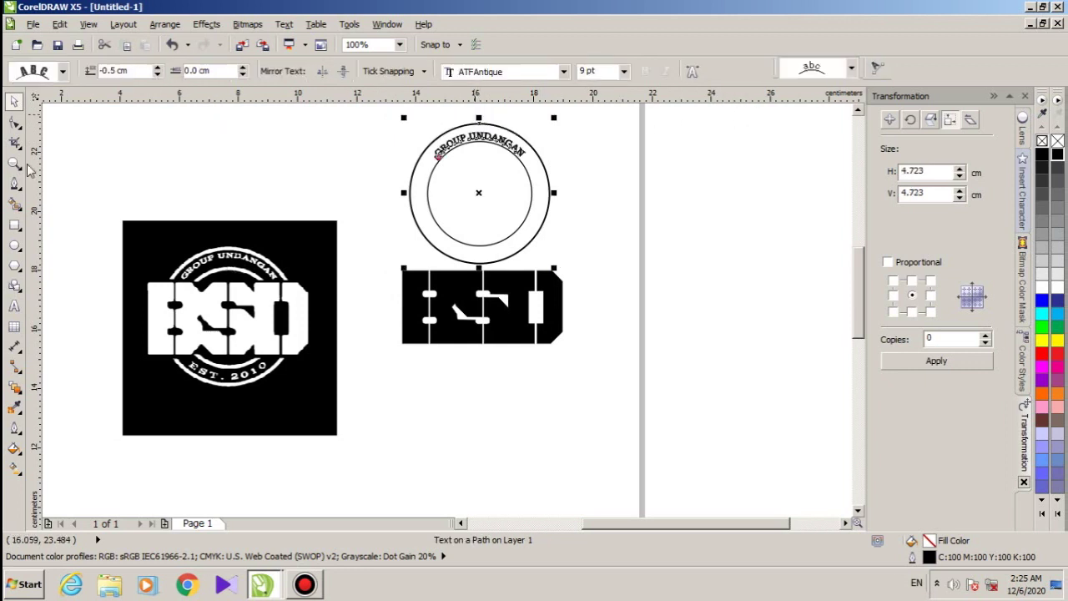
Step: Move the two circles with their curved text below the black BSD lettering
drag(368, 117, 606, 295)
drag(478, 193, 479, 424)
scroll(481, 482, up, 1)
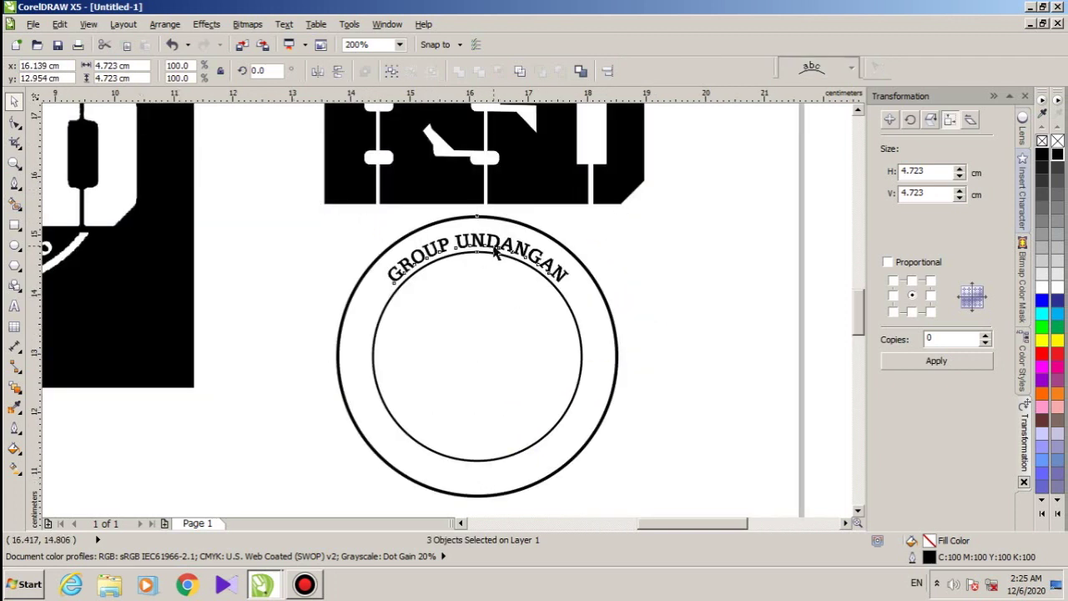
Step: Set the GROUP UNDANGAN text to 12 pt with a distance of -0.45 cm from the path
double_click(496, 253)
key(ctrl+a)
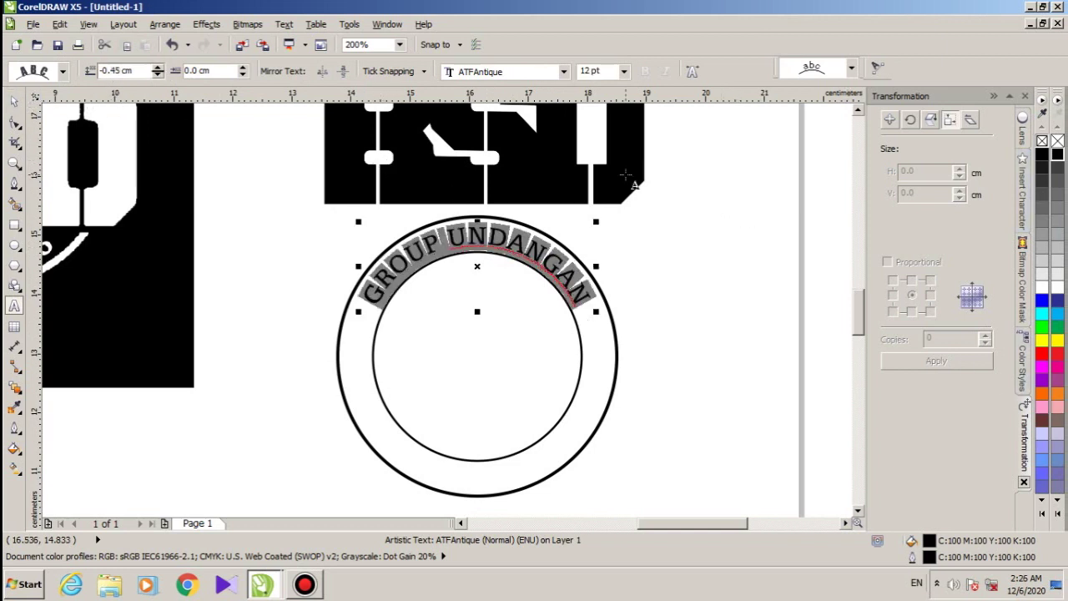
click(14, 101)
click(286, 252)
Step: Add the artistic text EST. 2010 beside the circles and set its font to ATFAntique
scroll(287, 252, down, 1)
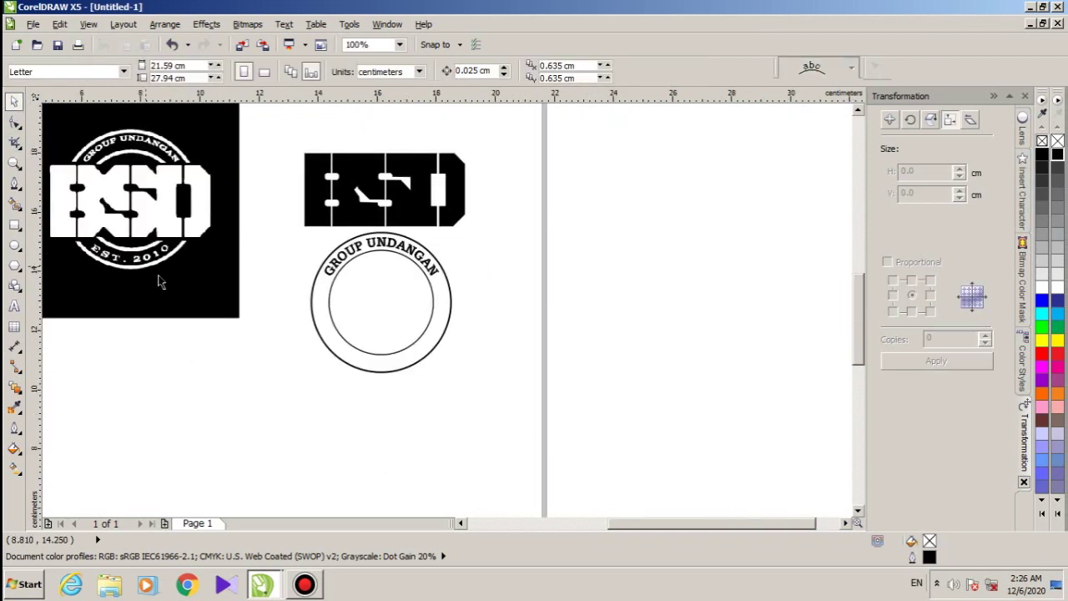
click(250, 354)
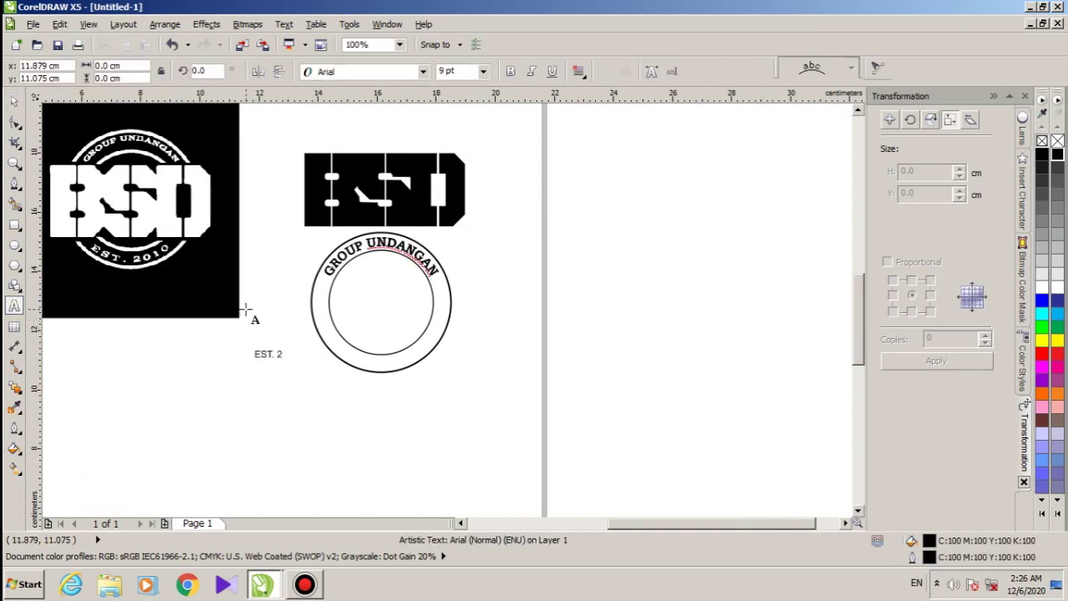
click(13, 102)
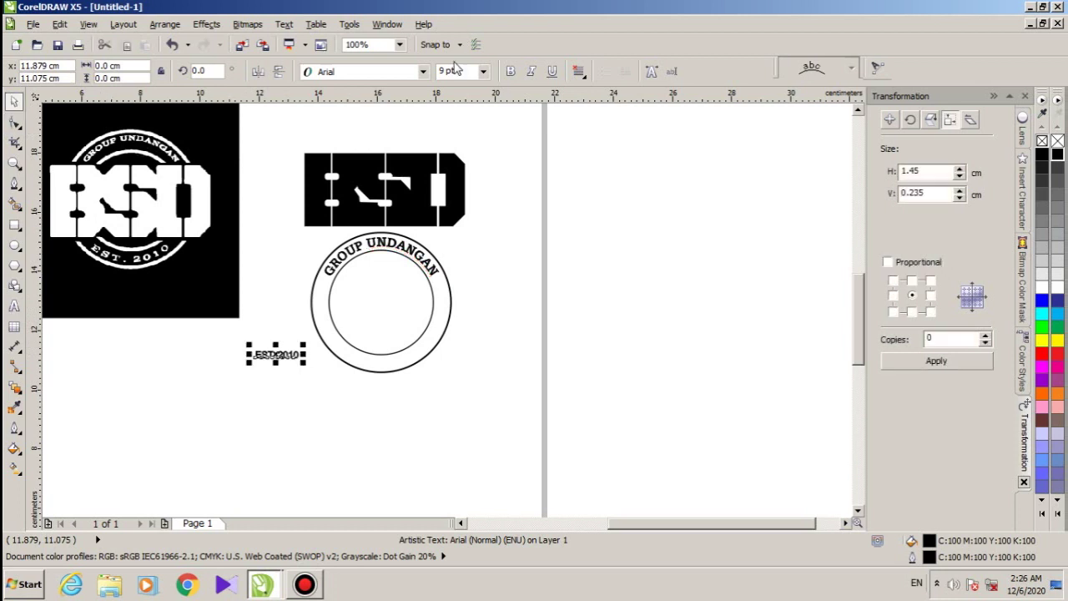
click(423, 71)
click(409, 105)
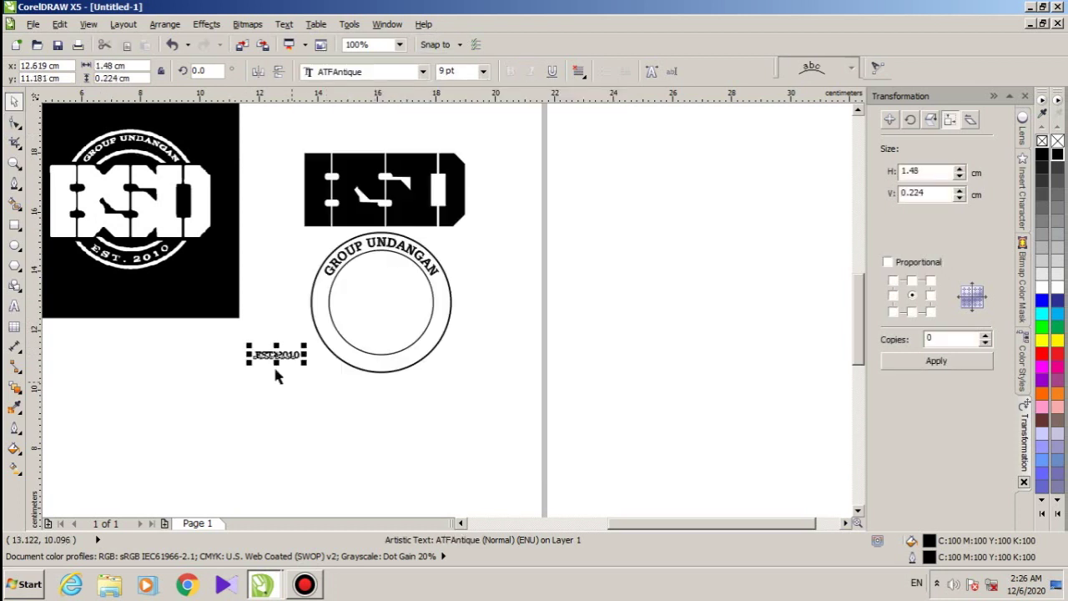
Step: Move the EST. 2010 text onto the lower edge of the ring and set its size to 12 pt
drag(321, 367, 385, 368)
click(482, 70)
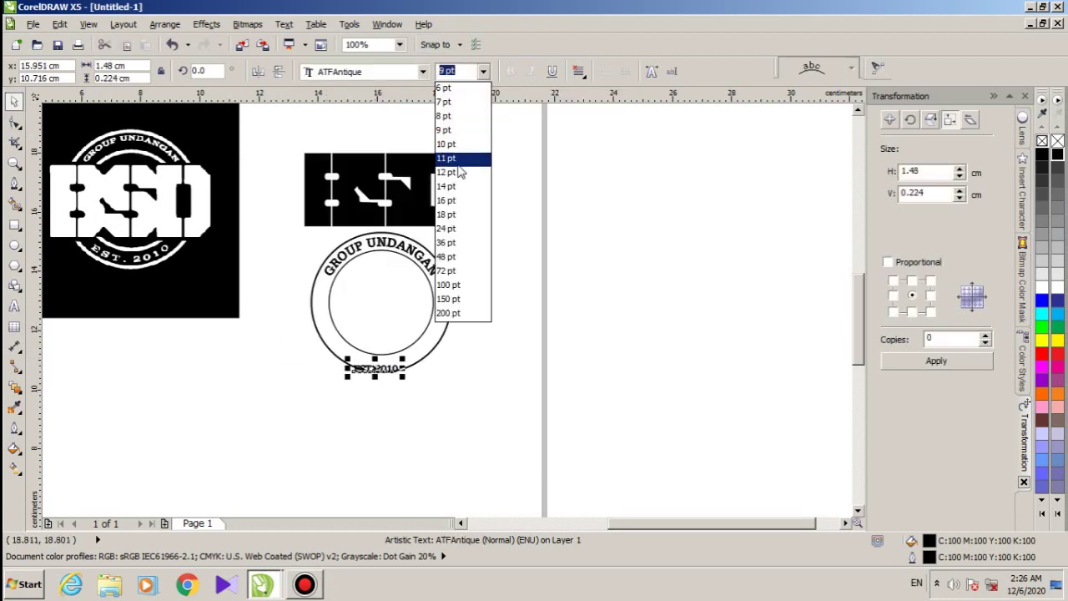
click(458, 172)
Step: Fit the EST. 2010 text to the outer circle and place it along the circle's lower arc
shift+click(430, 351)
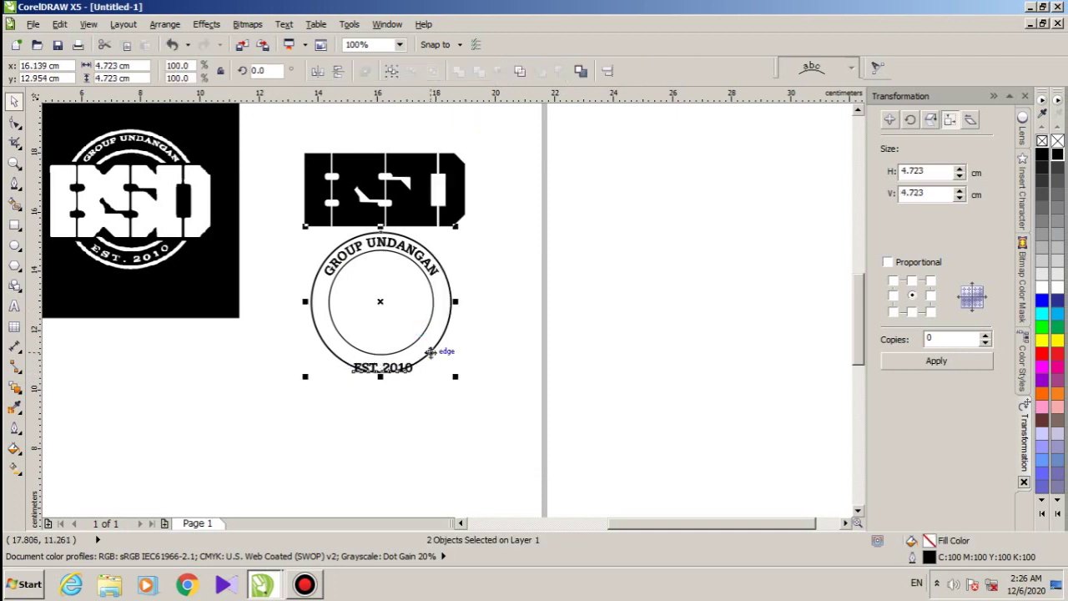
click(876, 69)
click(801, 68)
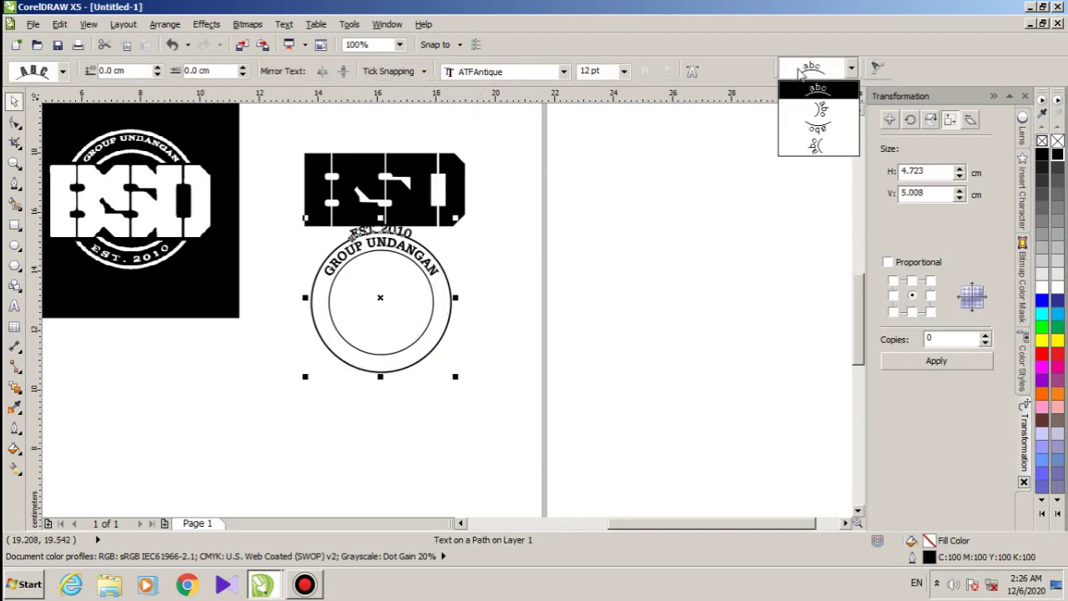
click(816, 127)
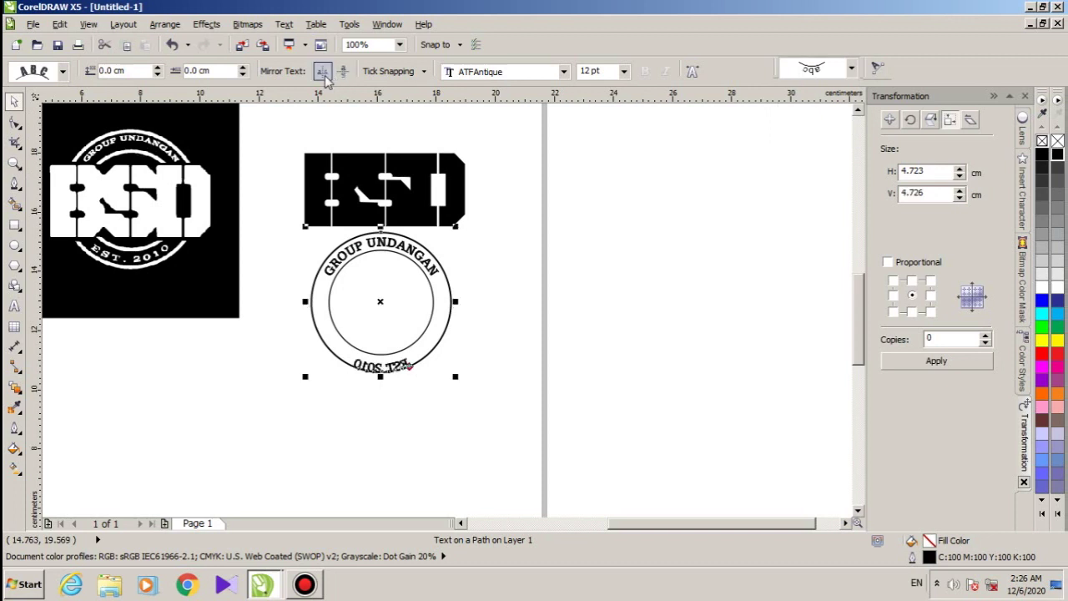
Step: Mirror the EST. 2010 text horizontally and vertically so it reads upright, and offset it from the path to sit between the circles
click(158, 76)
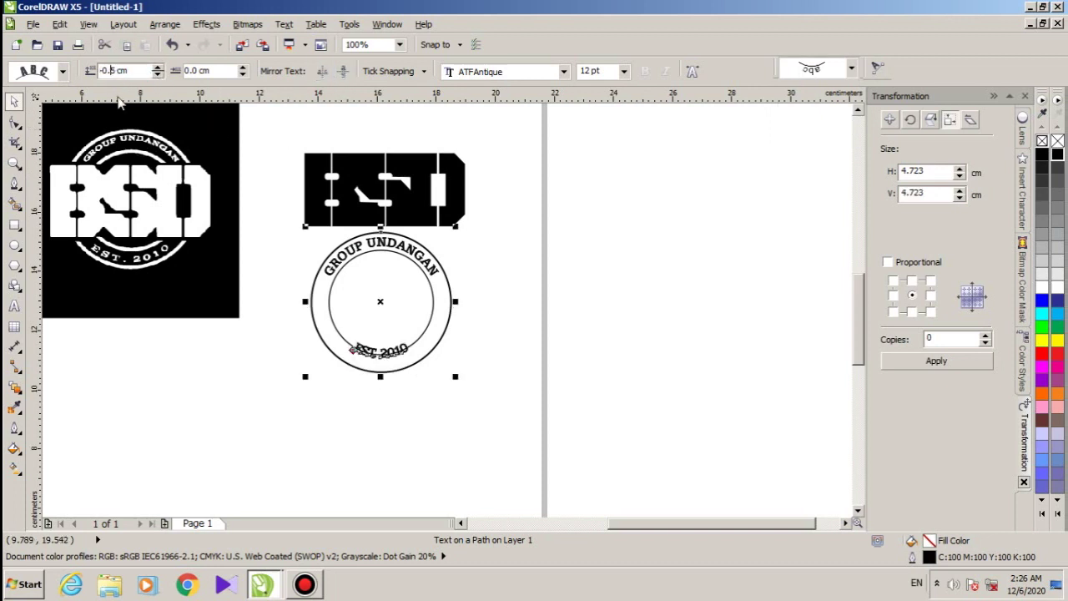
text(1)
key(Return)
click(368, 410)
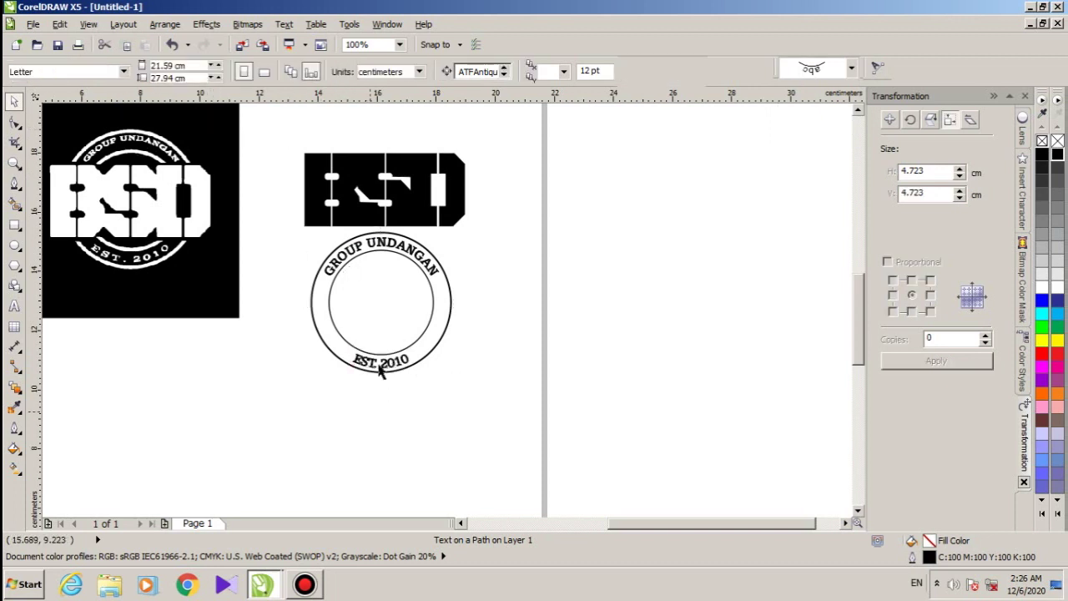
Step: Set the EST. 2010 text's distance from the outer circle path to -0.16 cm
scroll(379, 365, up, 3)
click(328, 346)
click(118, 72)
key(BackSpace)
text(6)
key(Return)
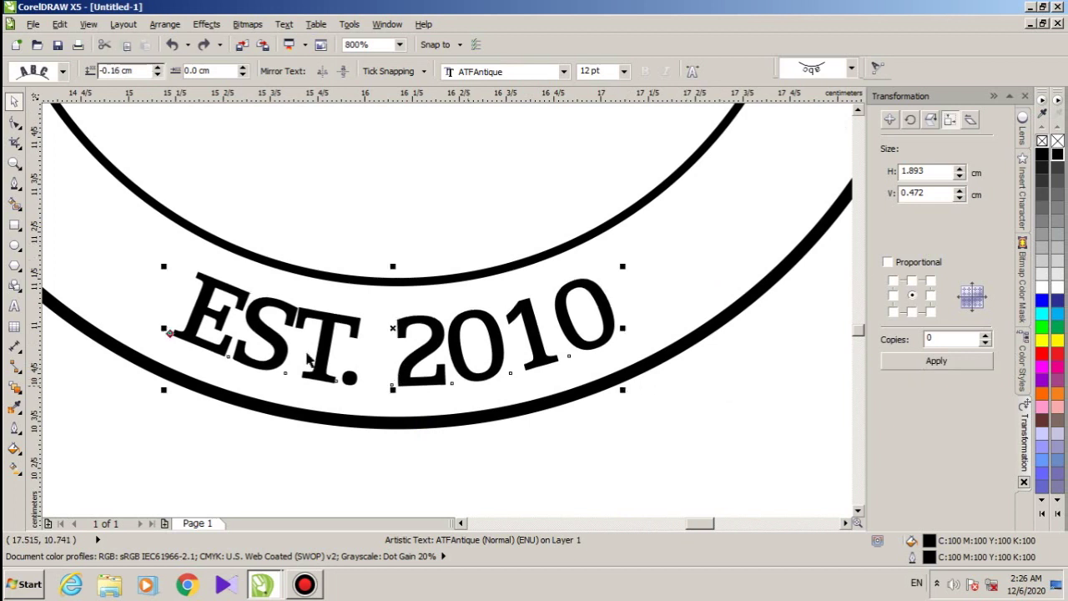
Step: Widen the letter spacing of the EST. 2010 text so it spreads further along the ring's lower arc
scroll(307, 352, down, 2)
drag(389, 367, 442, 372)
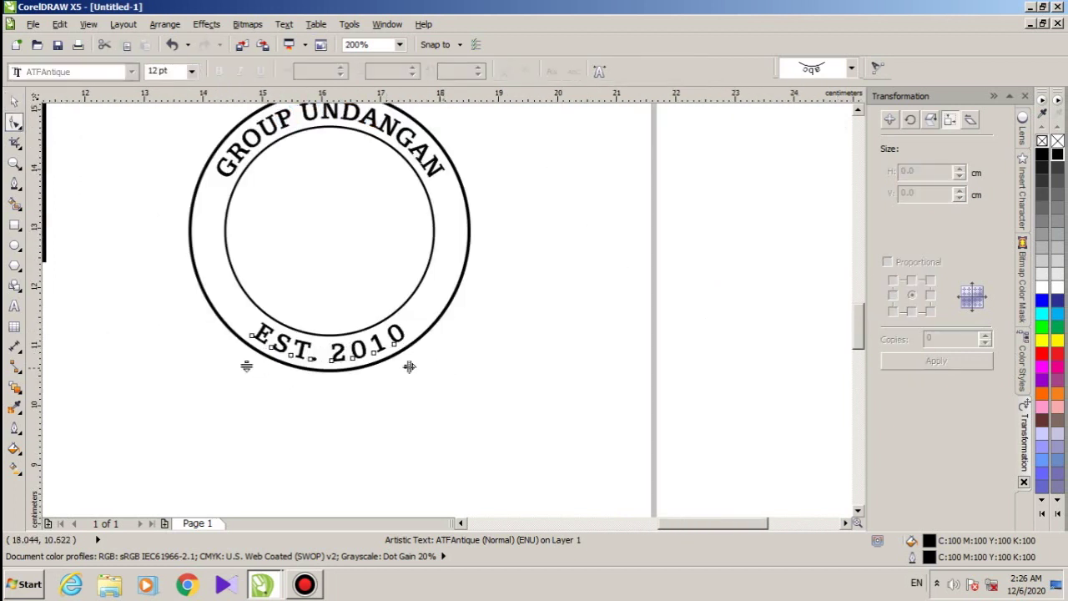
click(14, 103)
click(281, 370)
Step: Center the BSD letter group horizontally and vertically on the double ring
scroll(281, 365, down, 2)
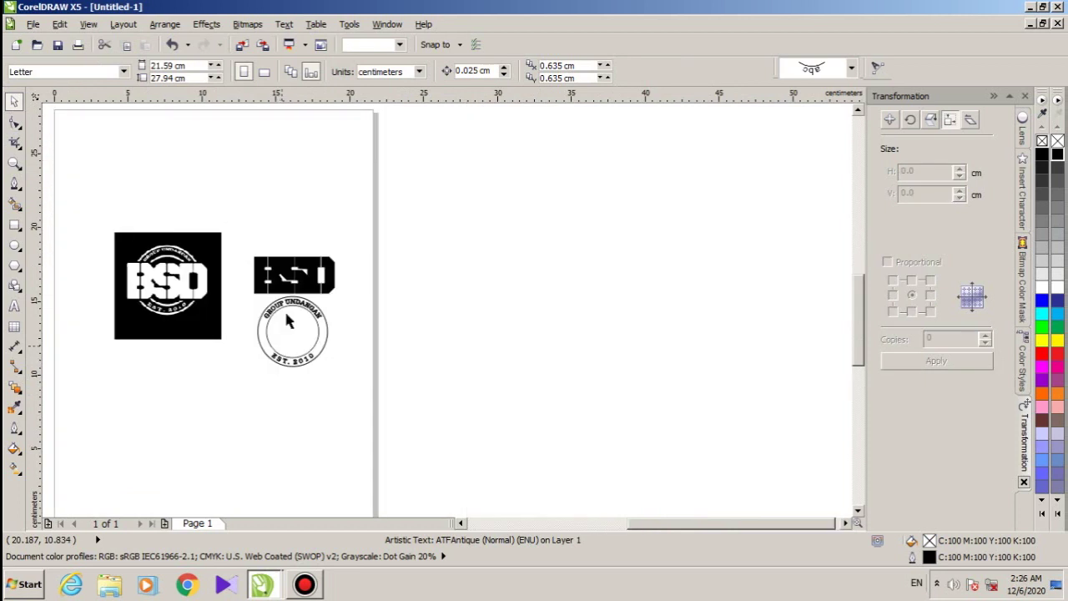
scroll(281, 365, up, 1)
drag(198, 130, 461, 262)
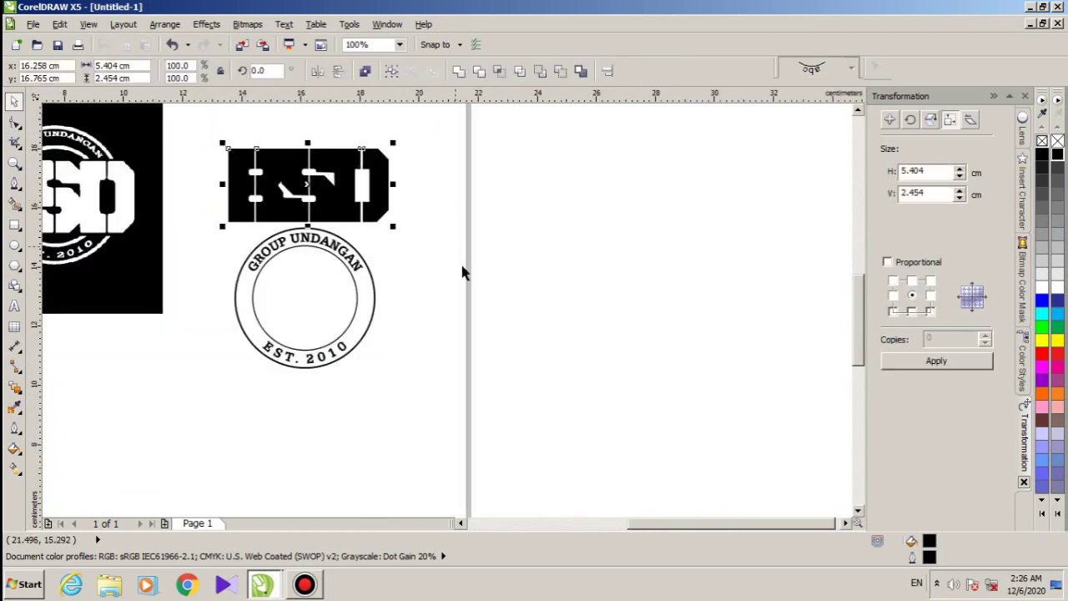
shift+click(374, 295)
key(c)
key(e)
click(473, 339)
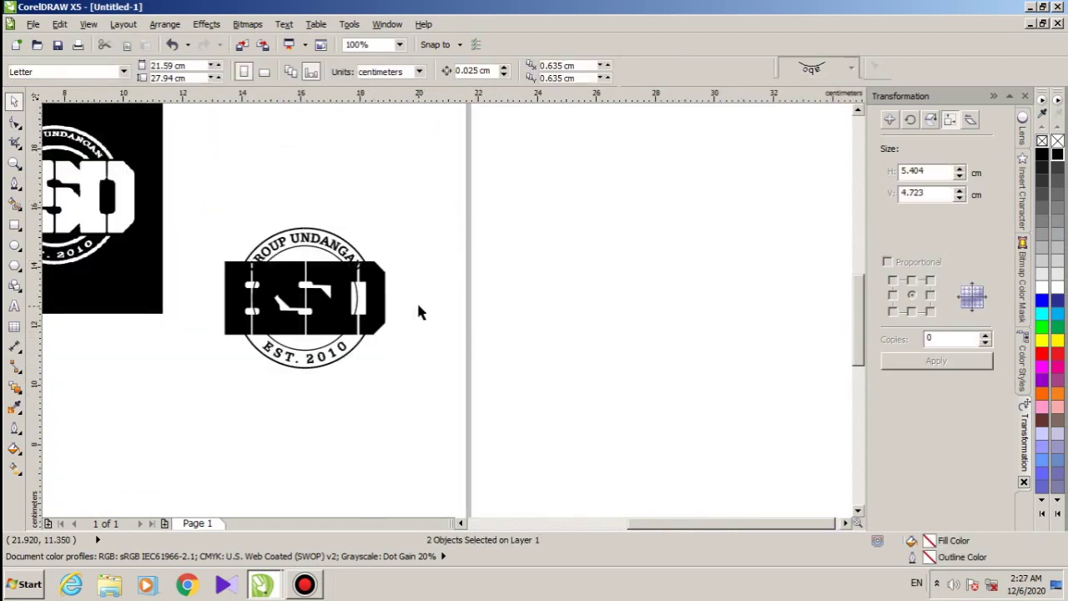
Step: Delete the original reference bitmap of the logo from the page
scroll(417, 302, down, 1)
scroll(246, 233, up, 1)
click(290, 215)
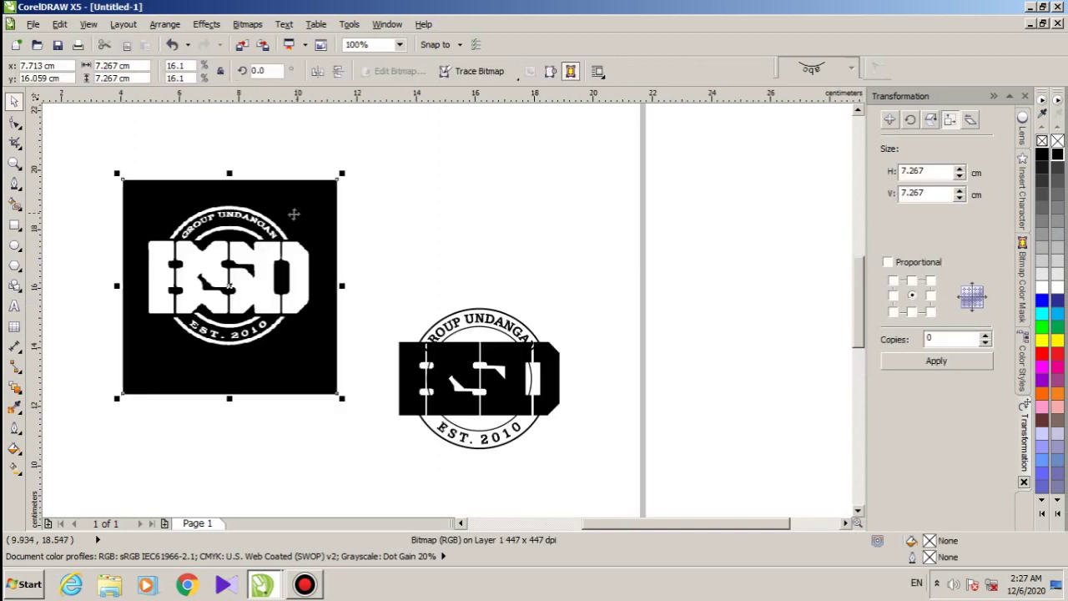
key(Delete)
scroll(419, 388, down, 1)
scroll(351, 344, up, 2)
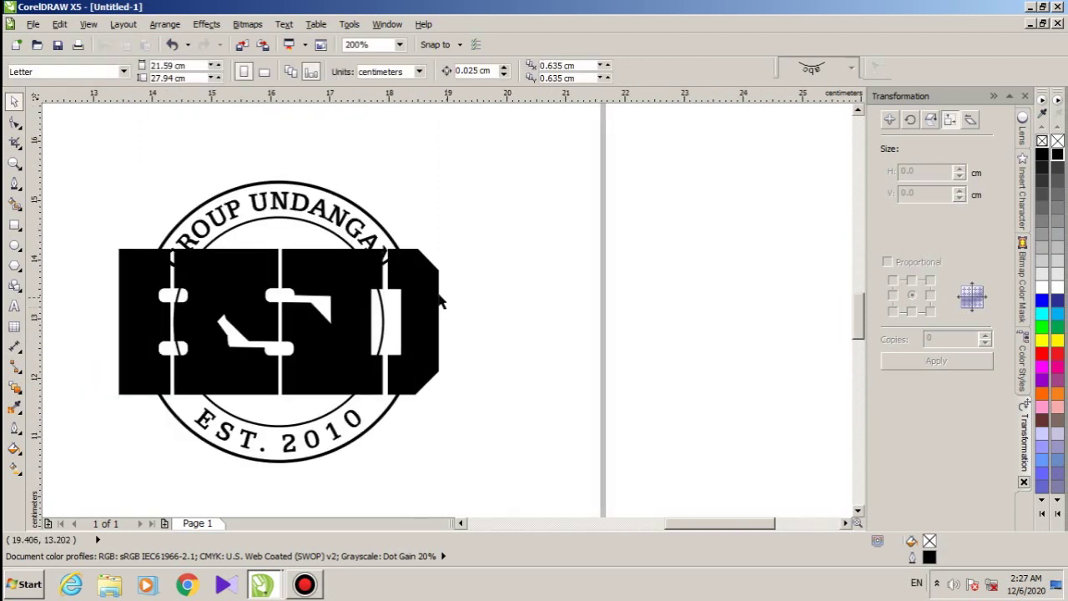
Step: Reduce the GROUP UNDANGAN text to 10 pt so it fits on the ring above the BSD letters
click(440, 299)
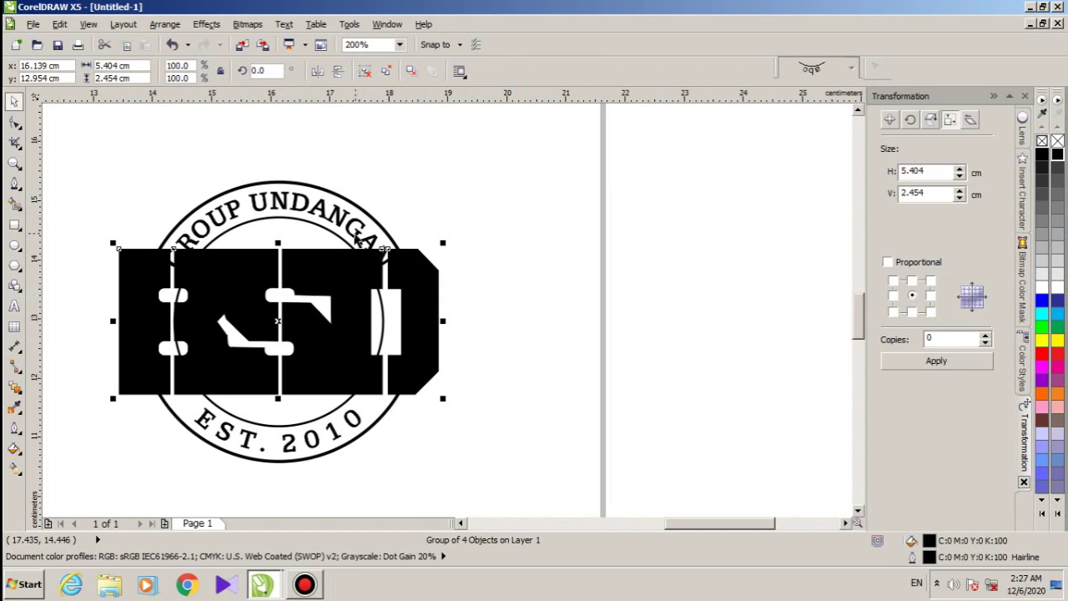
click(356, 239)
click(623, 72)
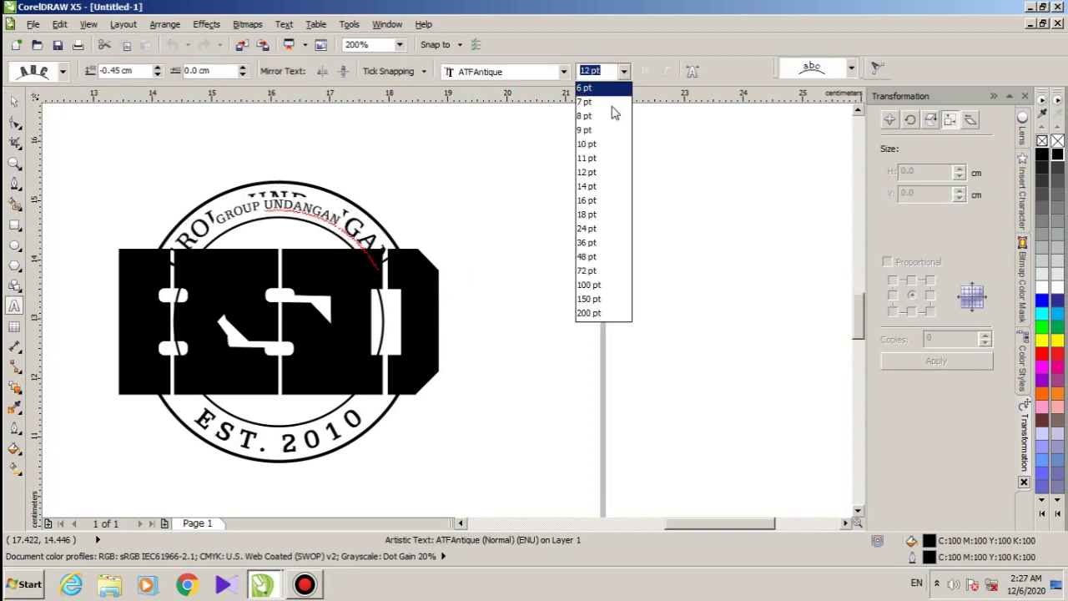
click(604, 131)
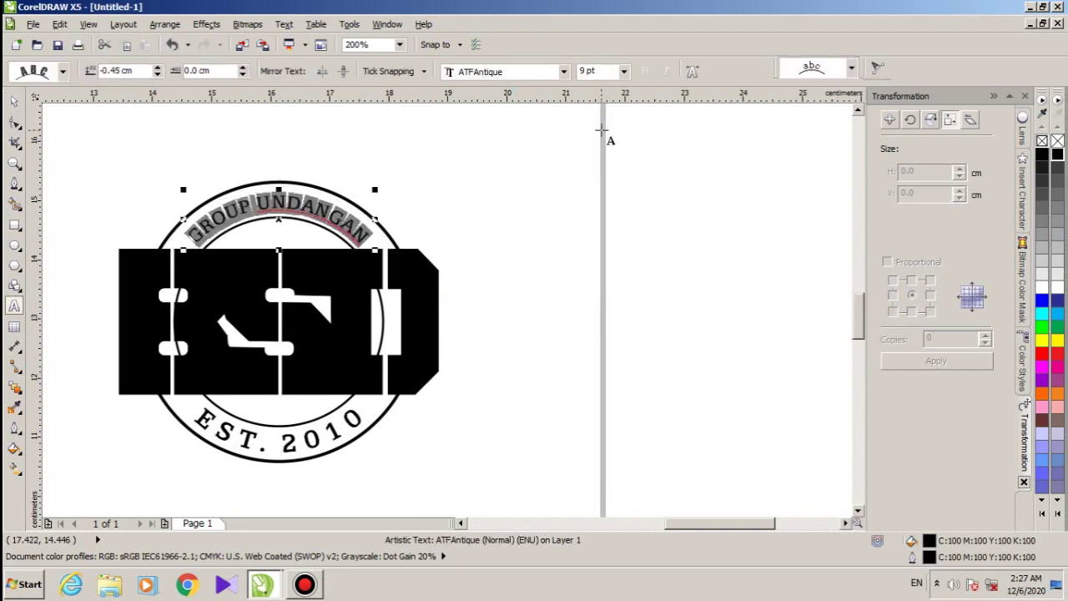
click(623, 71)
click(602, 145)
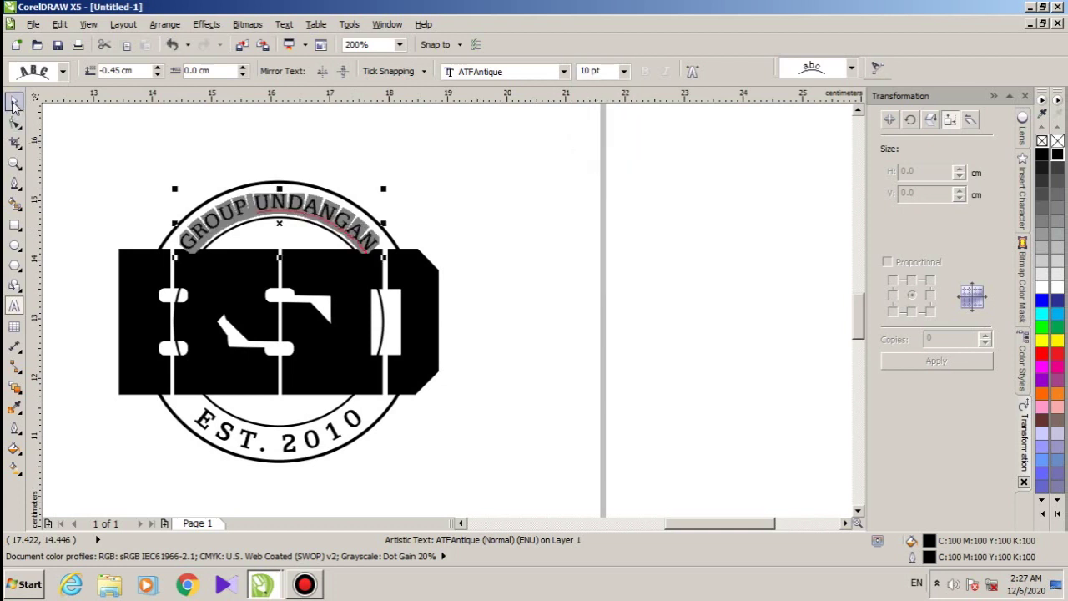
click(14, 102)
key(z)
drag(74, 140, 518, 482)
drag(192, 131, 698, 503)
click(14, 102)
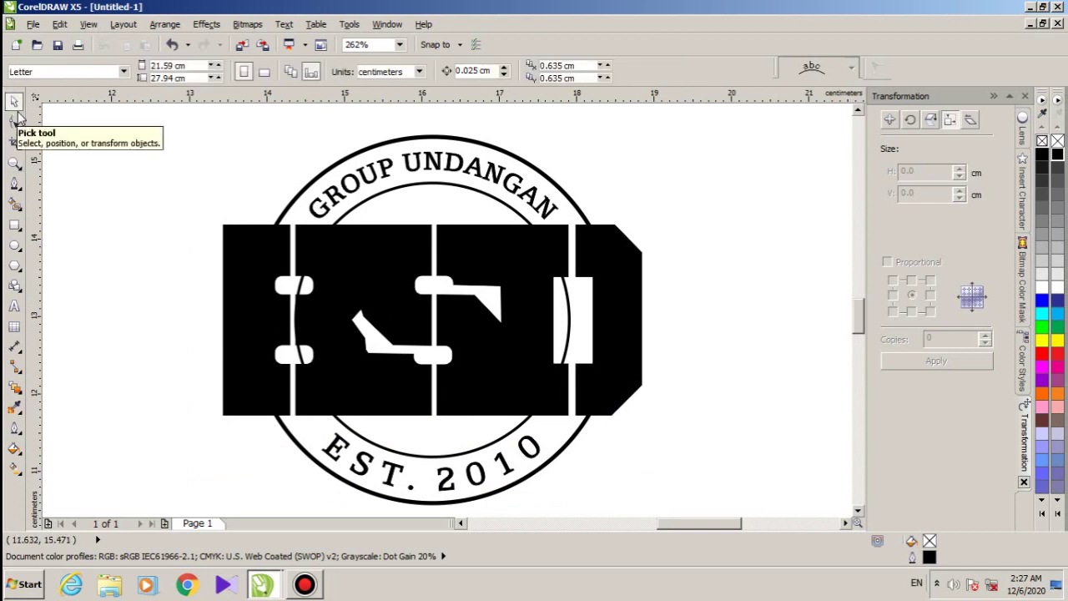